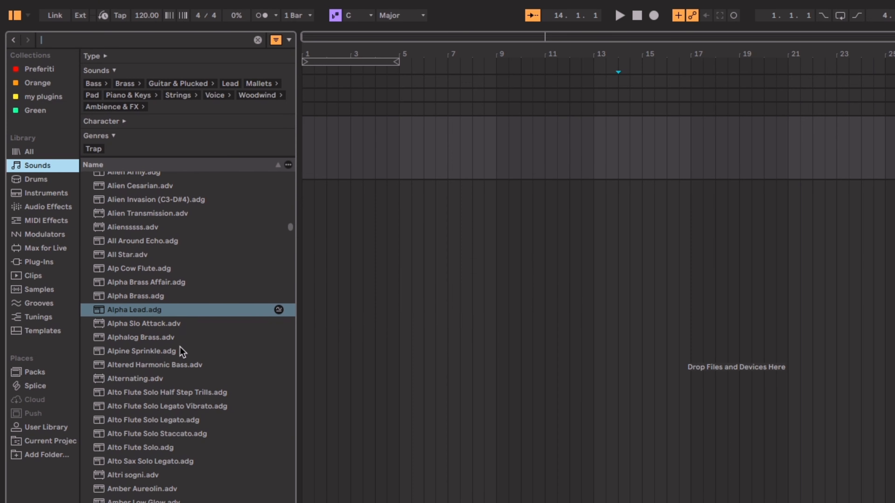
# Load the Selector Kit Warm preset from the Drums library onto the fourth MIDI track
pyautogui.click(44, 193)
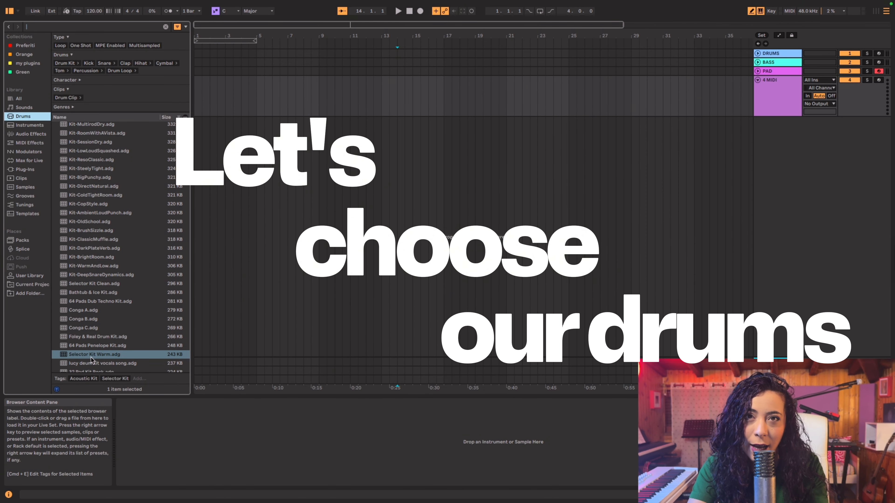
pyautogui.press('Return')
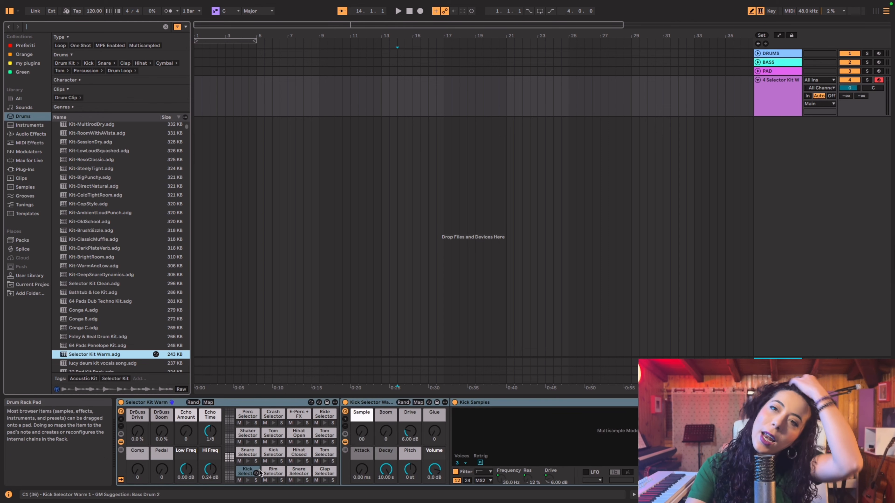
# Delete the C1 kick, G1 tom and the clap, snare and rim pads in the lowest row of the drum rack
pyautogui.click(252, 476)
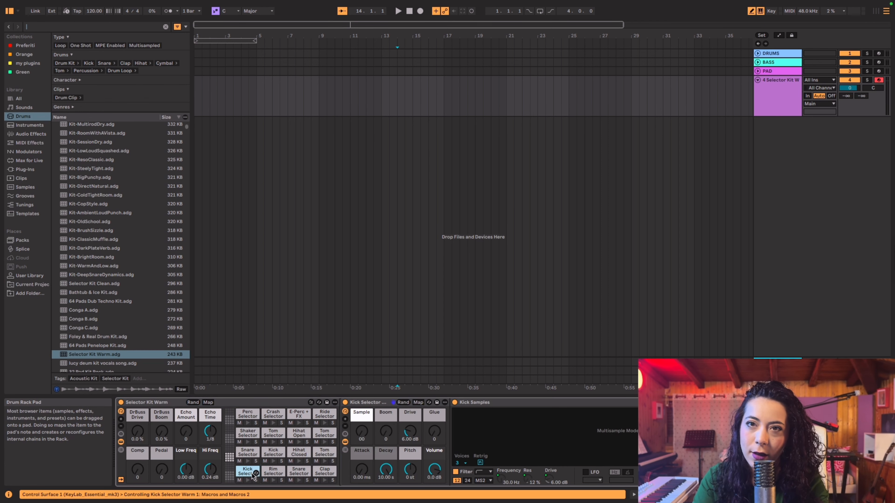
pyautogui.moveTo(252, 475); pyautogui.dragTo(268, 457)
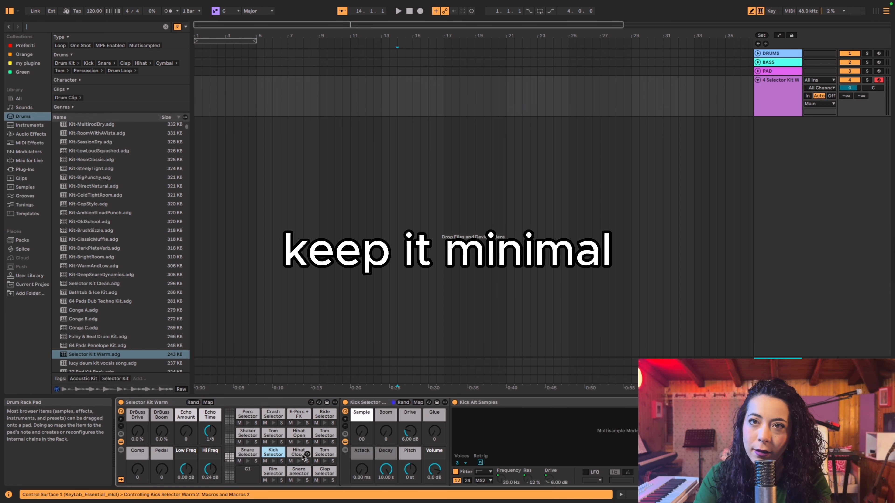
pyautogui.click(252, 454)
pyautogui.click(322, 454)
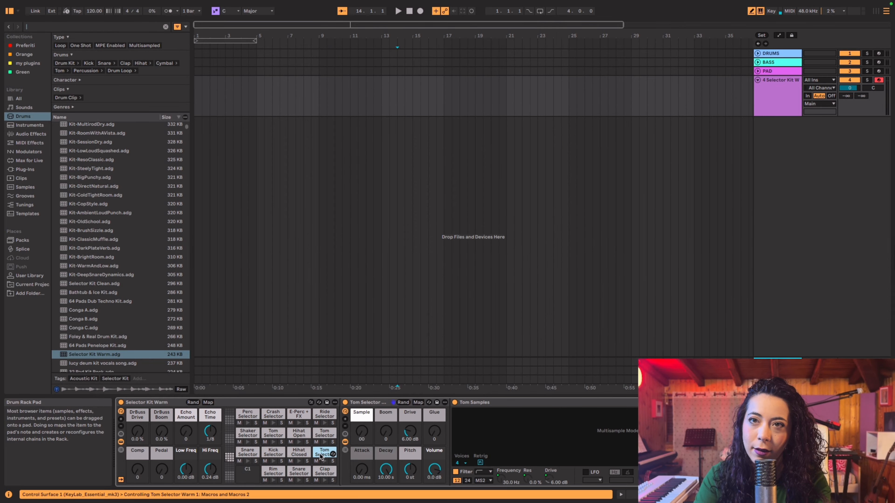
pyautogui.press('Delete')
pyautogui.click(322, 472)
pyautogui.press('Delete')
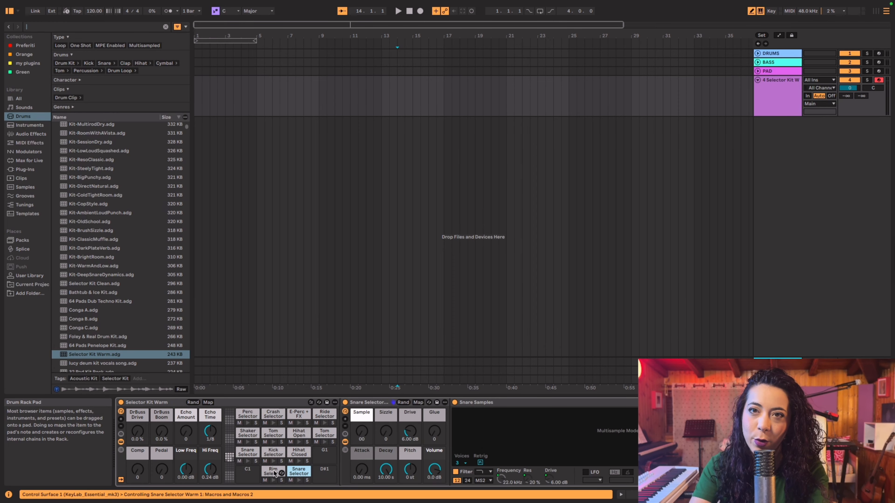
pyautogui.press('Delete')
# Delete the two tom pads and the open hi-hat pad from the A1 to B1 slots, and select the Shaker pad
pyautogui.click(323, 434)
pyautogui.press('Delete')
pyautogui.click(300, 435)
pyautogui.press('Delete')
pyautogui.click(274, 433)
pyautogui.press('Delete')
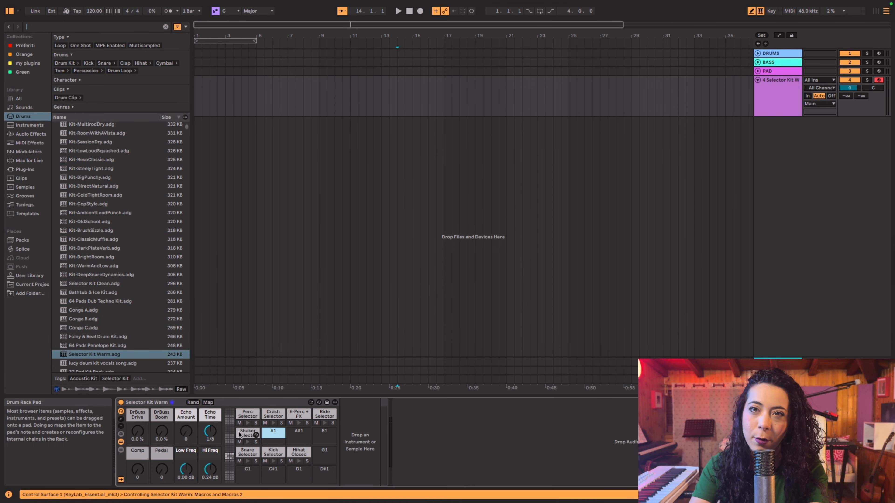
pyautogui.click(241, 430)
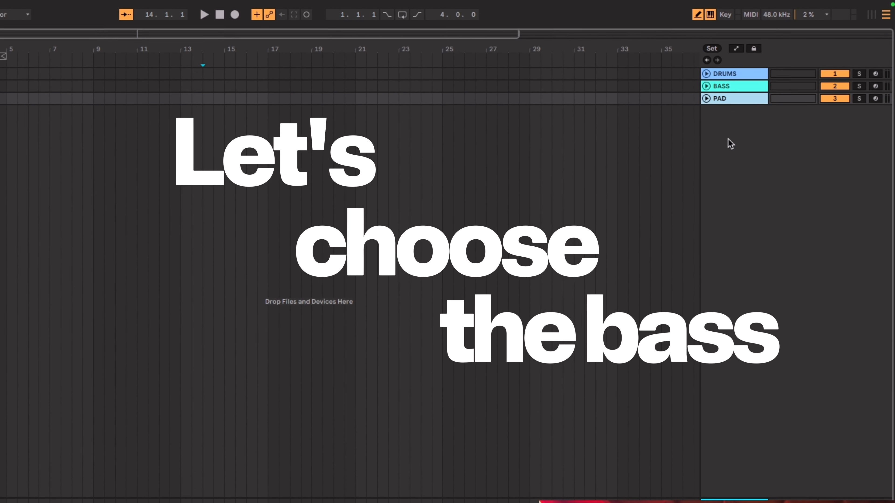
# Insert a new MIDI track below the PAD track
pyautogui.rightClick(711, 157)
pyautogui.click(710, 154)
pyautogui.click(704, 96)
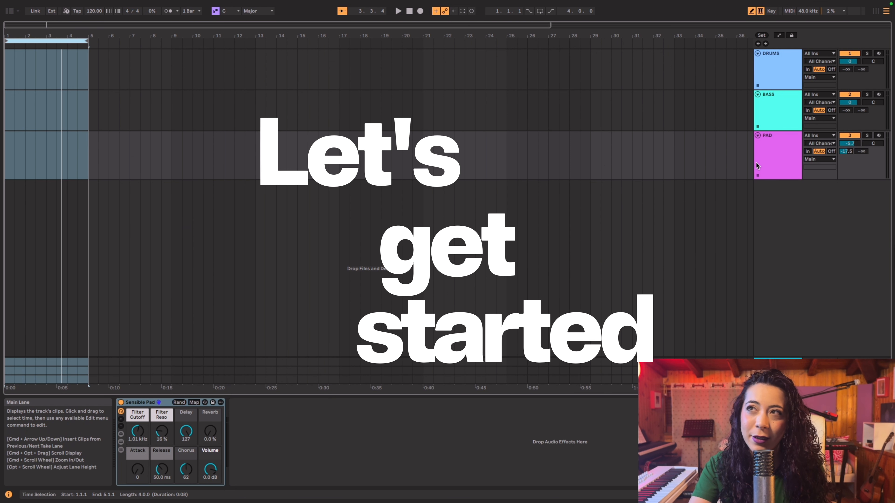
# Select the PAD track and enable the metronome with a 1 Bar count-in
pyautogui.click(783, 165)
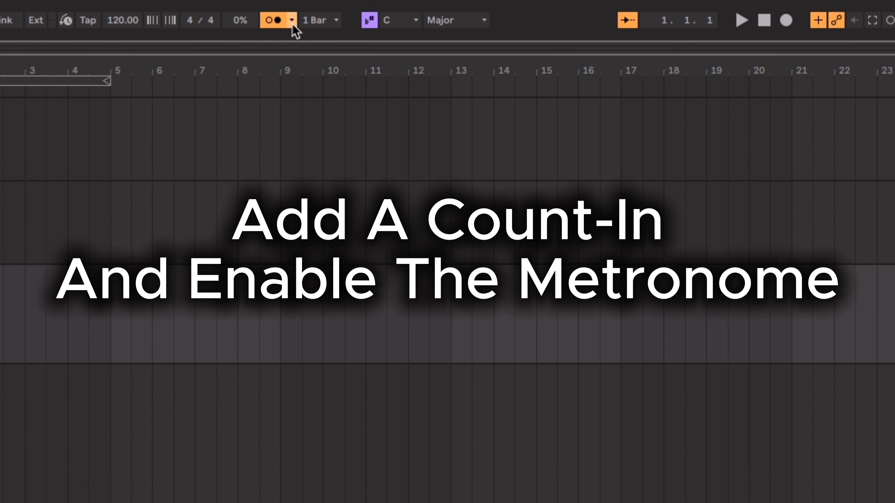
pyautogui.click(292, 21)
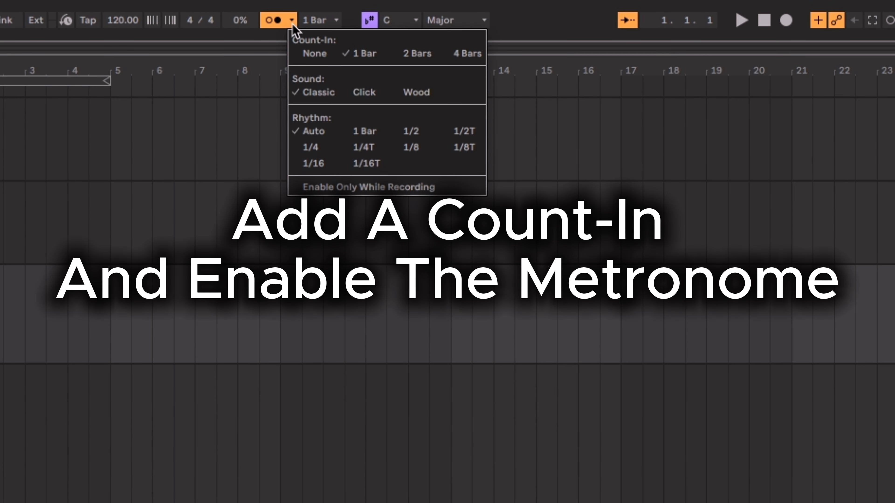
pyautogui.click(292, 22)
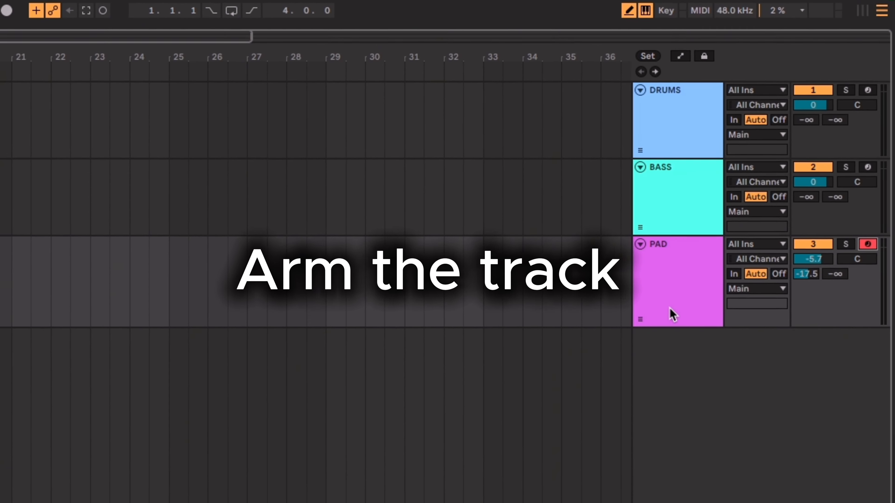
# Arm the PAD track for recording and loop the first four bars of the arrangement
pyautogui.click(685, 295)
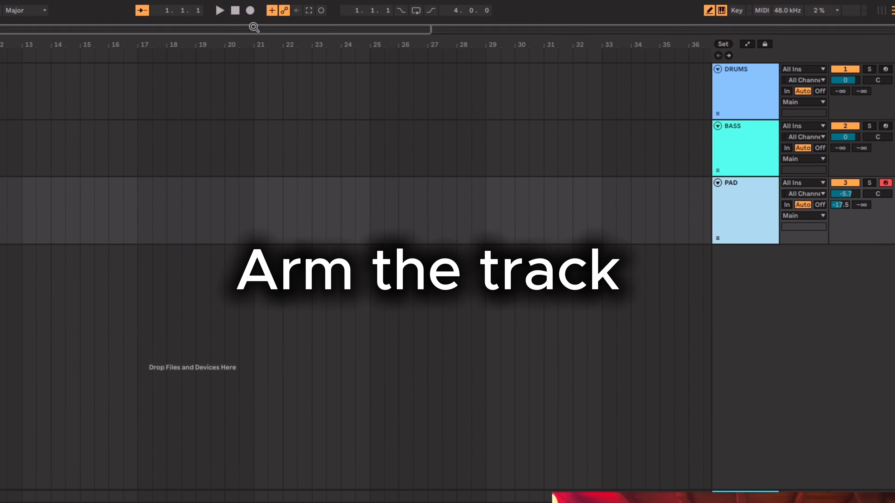
pyautogui.click(47, 41)
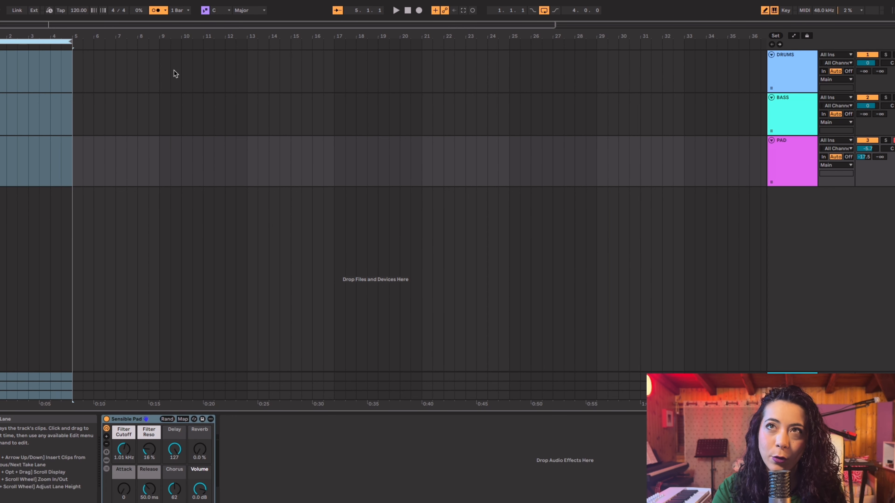
pyautogui.press('super+l')
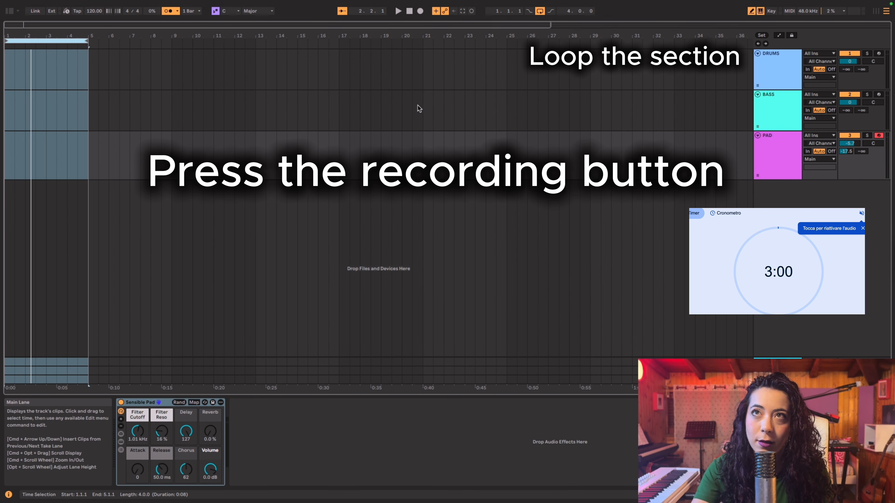
# Record a four-bar progression of three-note chords on the PAD track
pyautogui.click(421, 11)
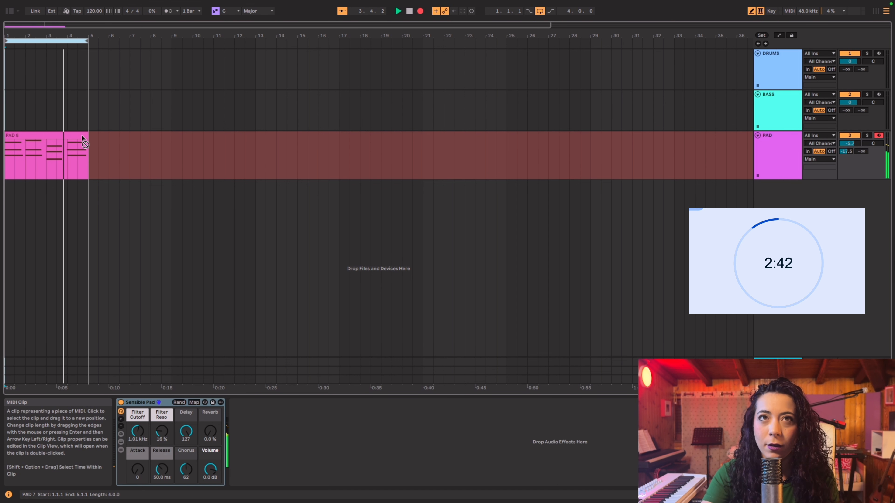
pyautogui.press('space')
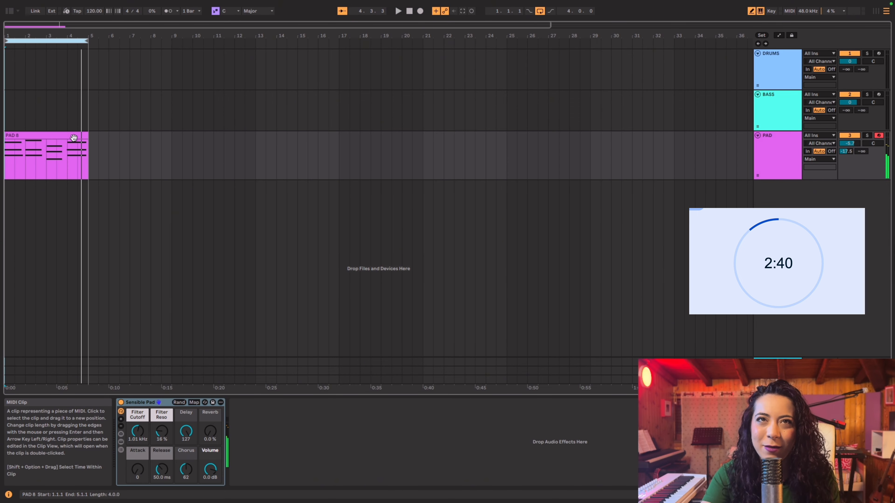
# Open the recorded pad clip for note editing, turn off Draw Mode and quantize all its notes
pyautogui.doubleClick(73, 137)
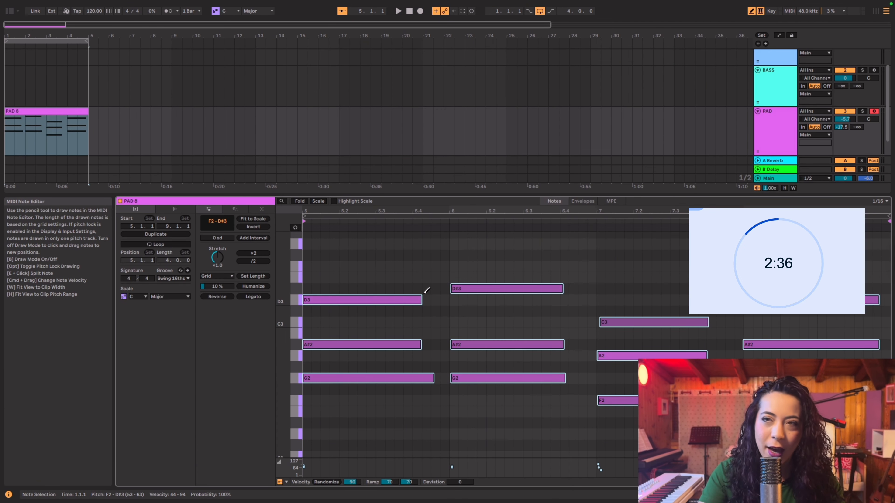
pyautogui.press('b')
pyautogui.rightClick(418, 287)
pyautogui.click(438, 235)
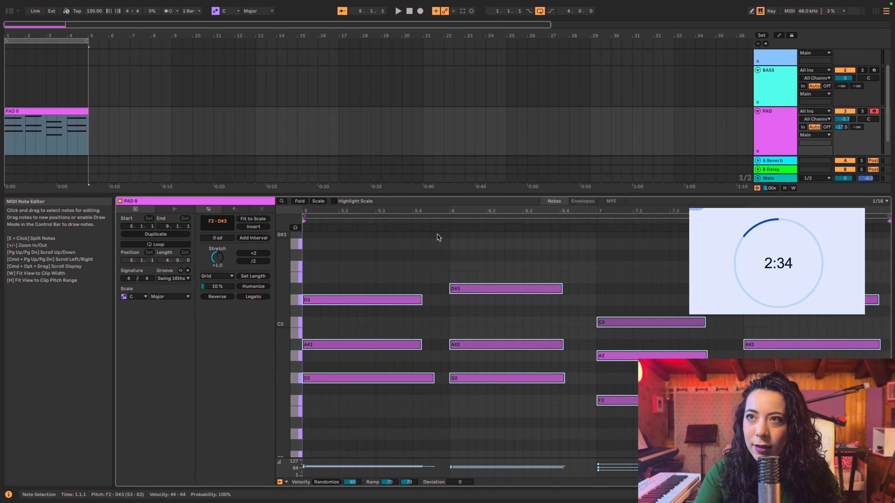
pyautogui.click(606, 265)
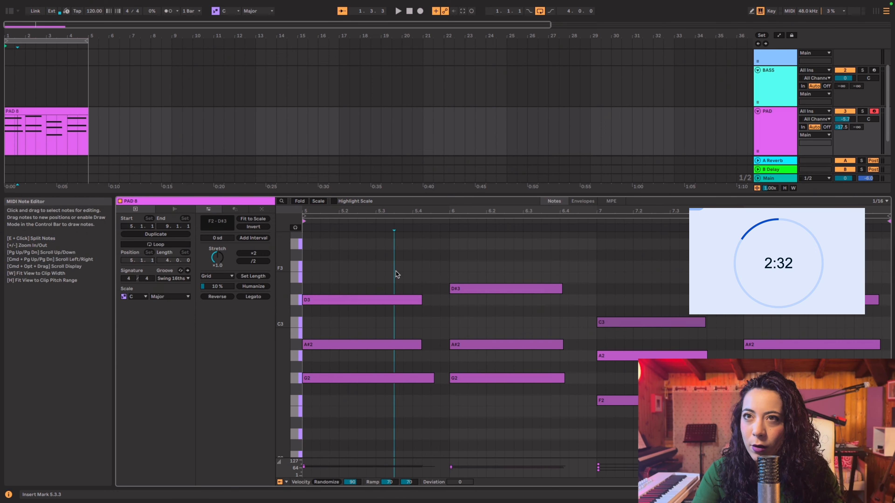
# Lengthen all the pad notes together, and extend the first chord's A#2 and D3 to the end of the bar
pyautogui.press('super+a')
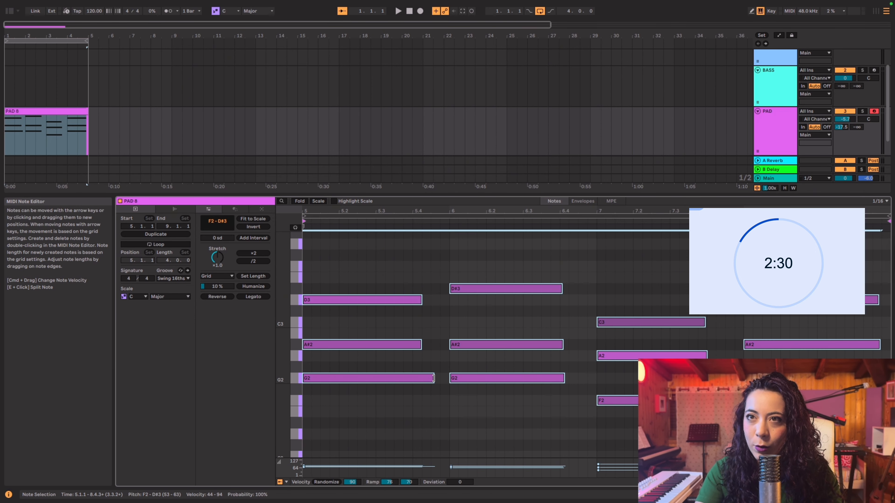
pyautogui.moveTo(433, 379); pyautogui.dragTo(440, 378)
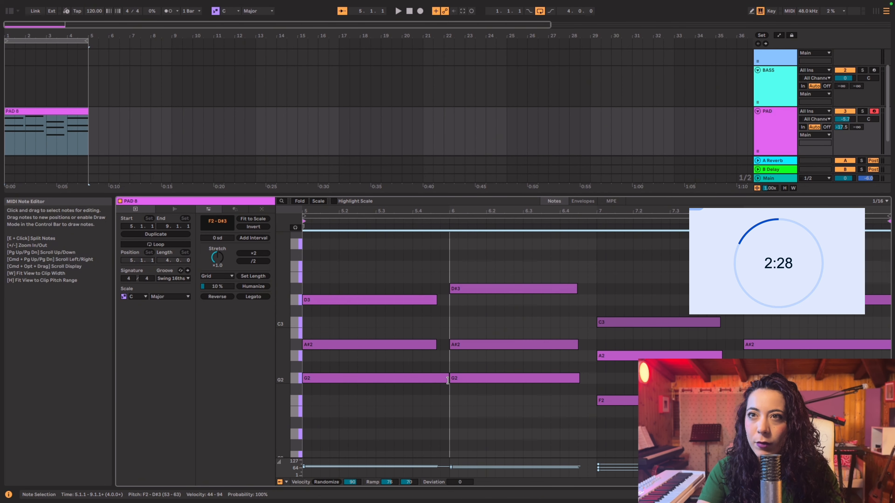
pyautogui.click(436, 348)
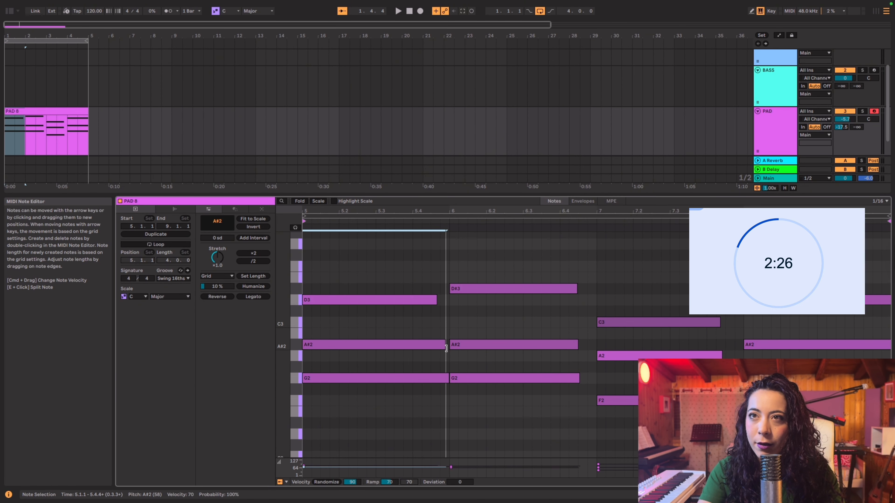
pyautogui.moveTo(436, 300); pyautogui.dragTo(452, 301)
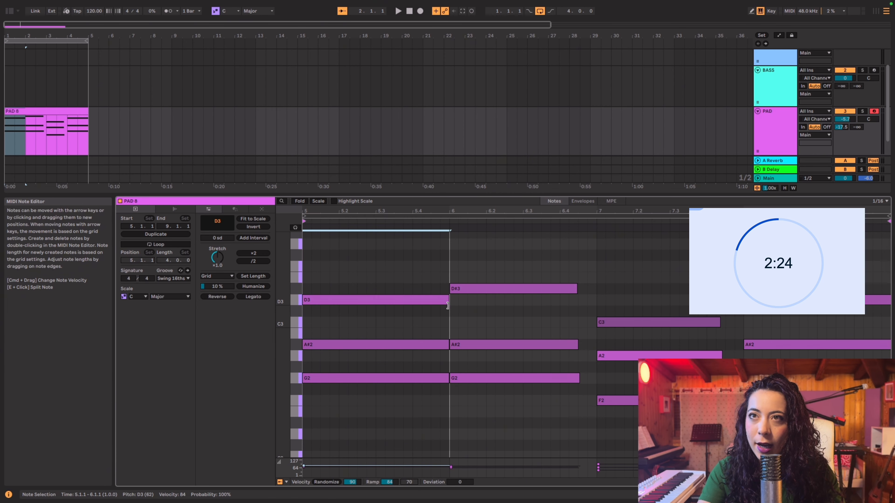
# Extend the notes of the second and third pad chords to the end of their bars
pyautogui.moveTo(569, 275); pyautogui.dragTo(573, 387)
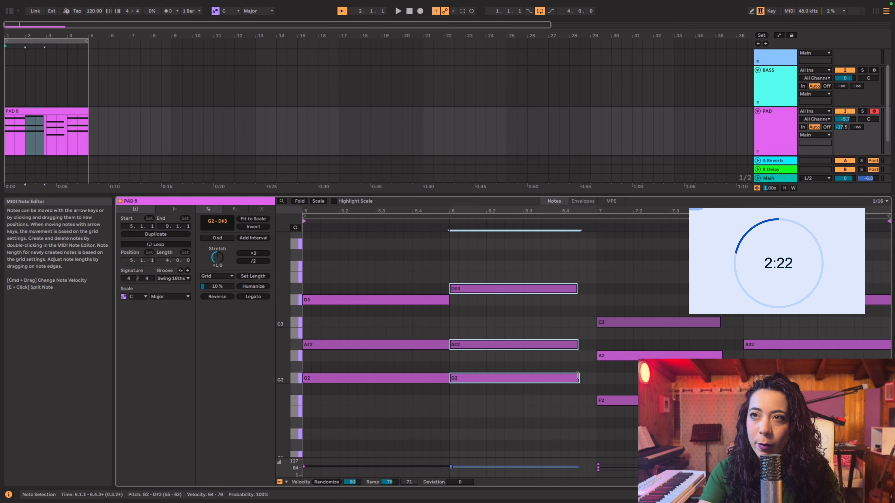
pyautogui.moveTo(696, 282); pyautogui.dragTo(716, 401)
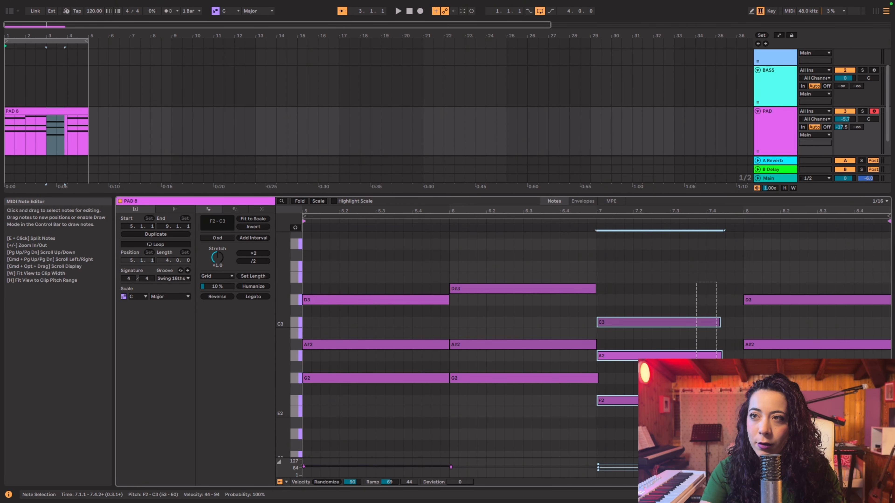
pyautogui.moveTo(719, 322); pyautogui.dragTo(739, 322)
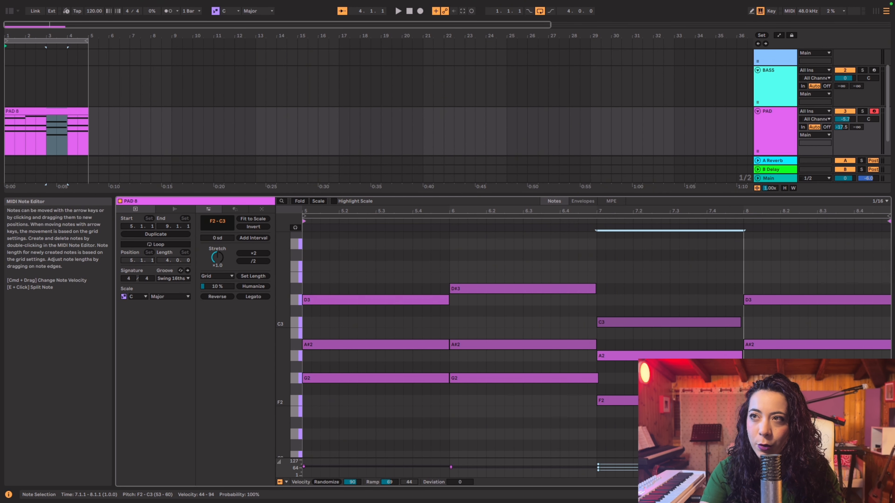
pyautogui.click(762, 324)
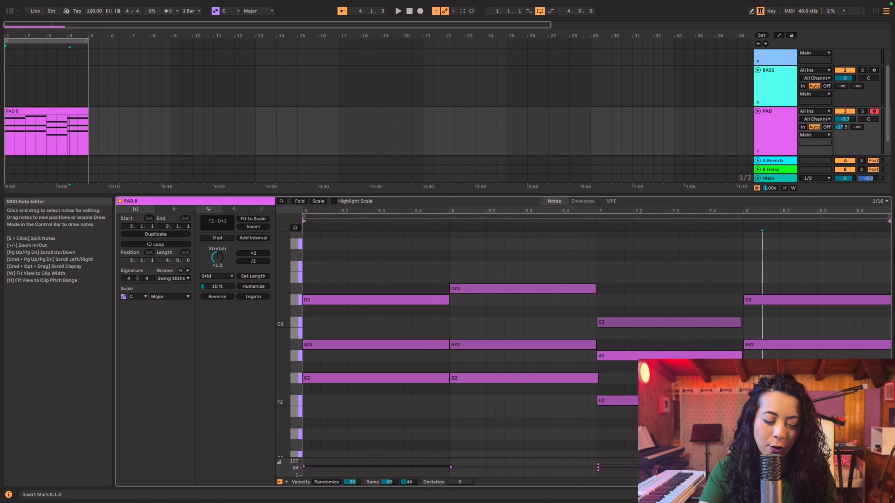
# Randomize the velocities of all notes in the pad clip with a range of 90
pyautogui.press('super+a')
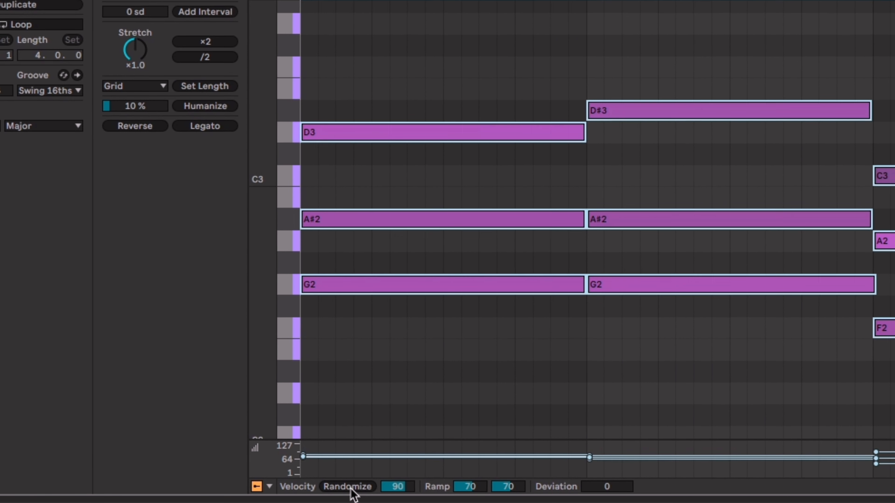
pyautogui.click(346, 489)
pyautogui.click(460, 342)
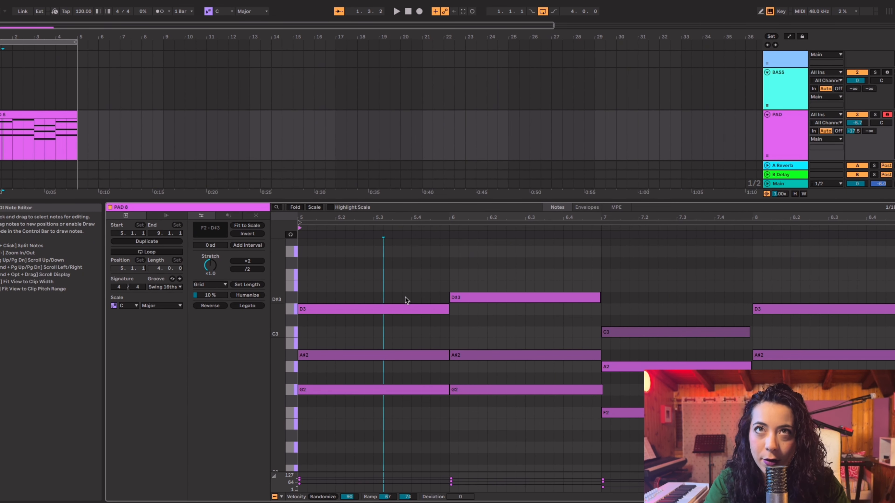
# Play back the pad loop, consolidate the selected four-bar pad clip and switch to the track's device view
pyautogui.press('space')
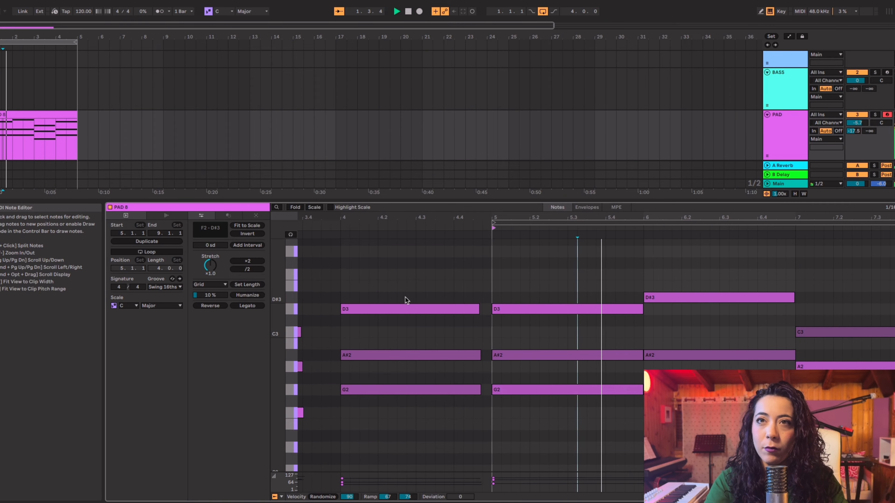
pyautogui.rightClick(44, 139)
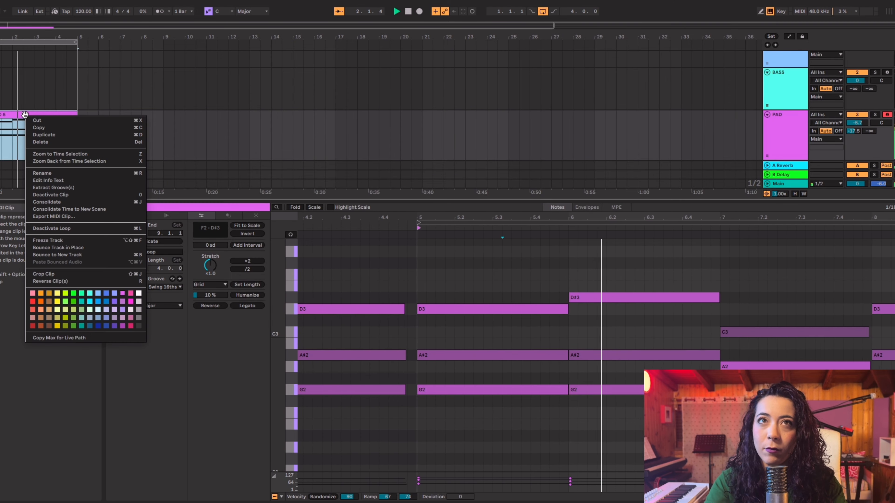
pyautogui.click(51, 204)
pyautogui.hotkey('shift', 'Tab')
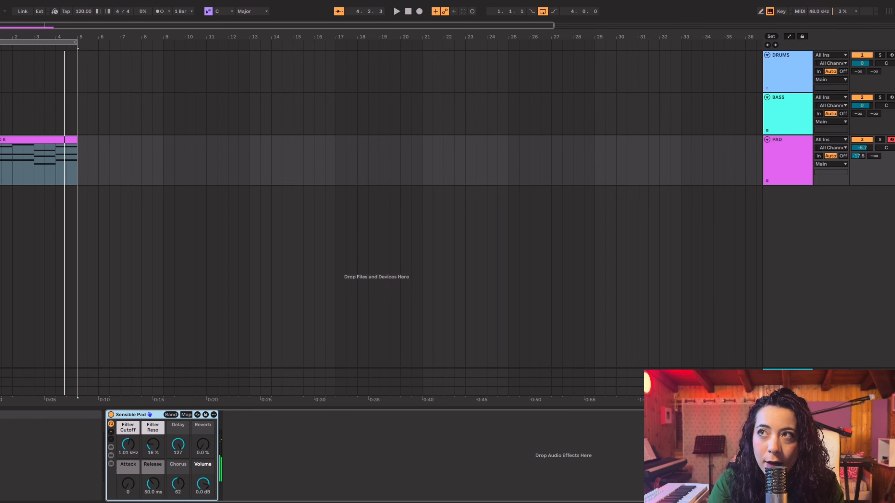
# Disarm the PAD track, arm the BASS track and return the playback position to the start
pyautogui.click(890, 140)
pyautogui.click(891, 98)
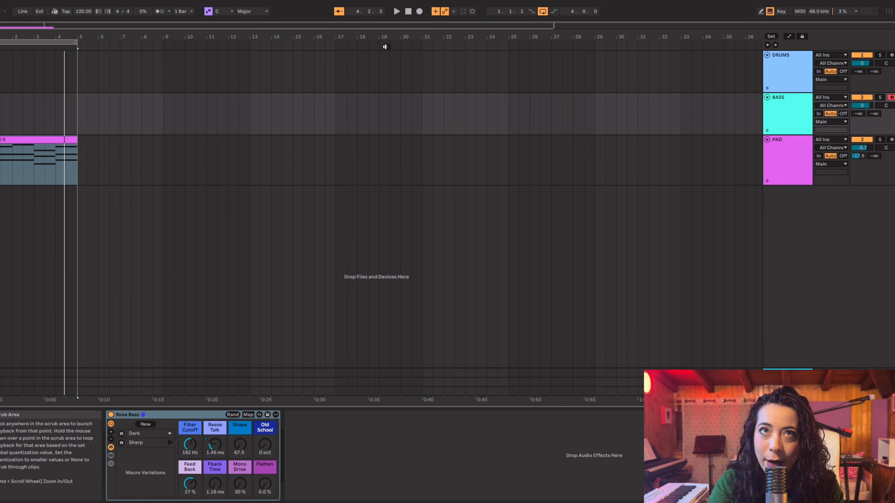
pyautogui.click(409, 12)
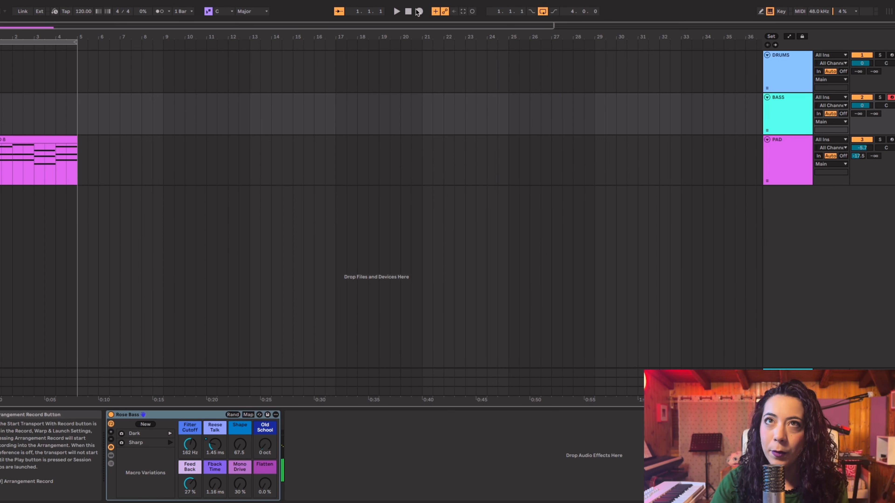
# Record a four-bar bass line on the BASS track and align the F1 note to the start and end of its bar
pyautogui.click(419, 12)
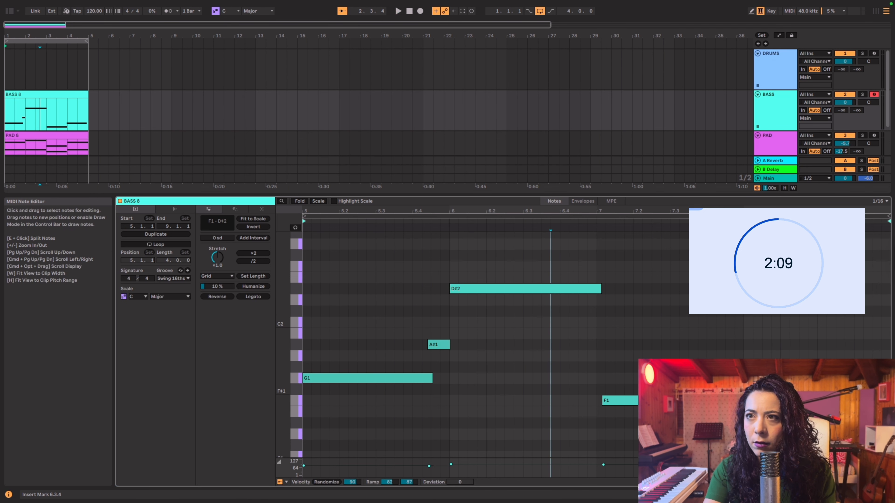
pyautogui.click(632, 402)
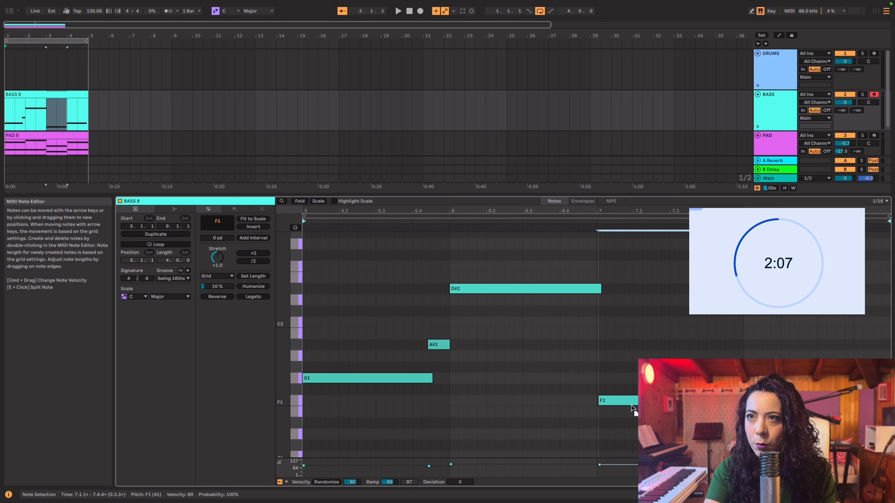
pyautogui.moveTo(632, 404); pyautogui.dragTo(630, 402)
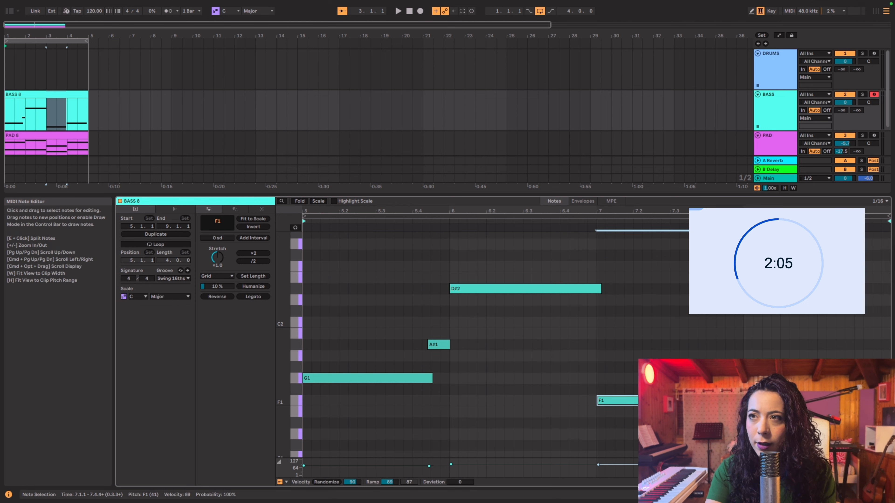
pyautogui.moveTo(738, 401); pyautogui.dragTo(743, 401)
pyautogui.click(747, 379)
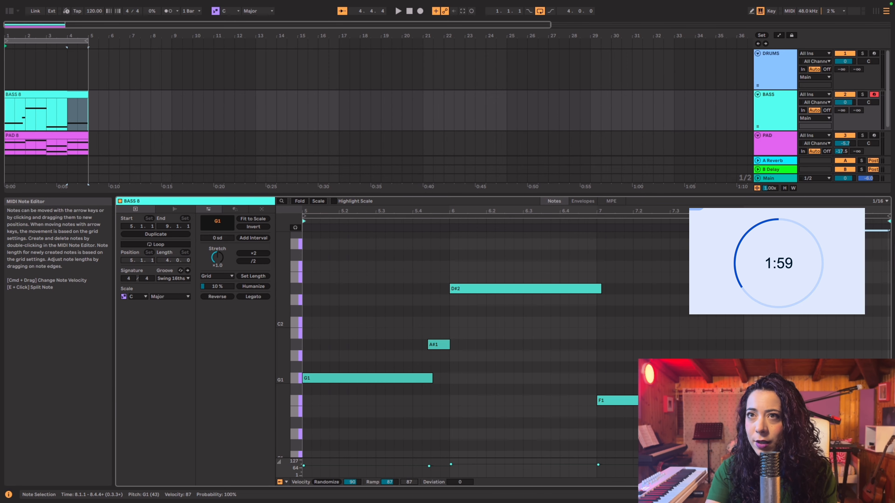
# Quantize all the recorded bass notes
pyautogui.click(633, 354)
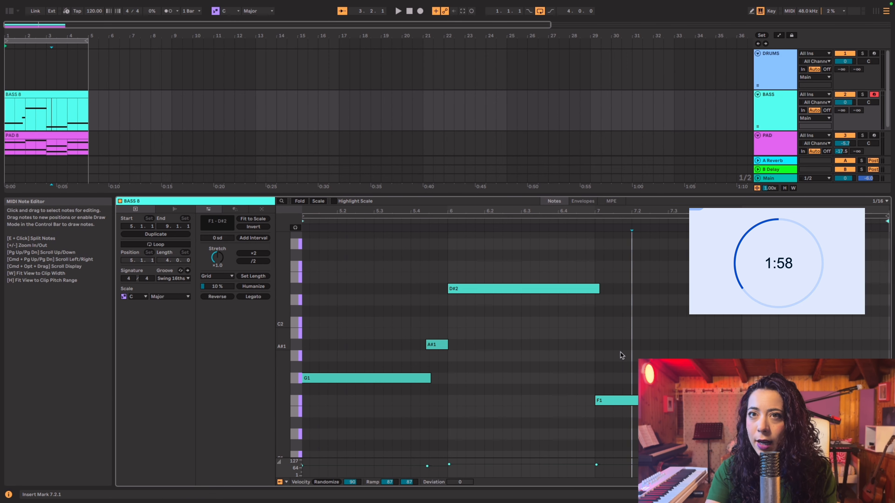
pyautogui.click(319, 378)
pyautogui.hscroll(-2, 327, 336)
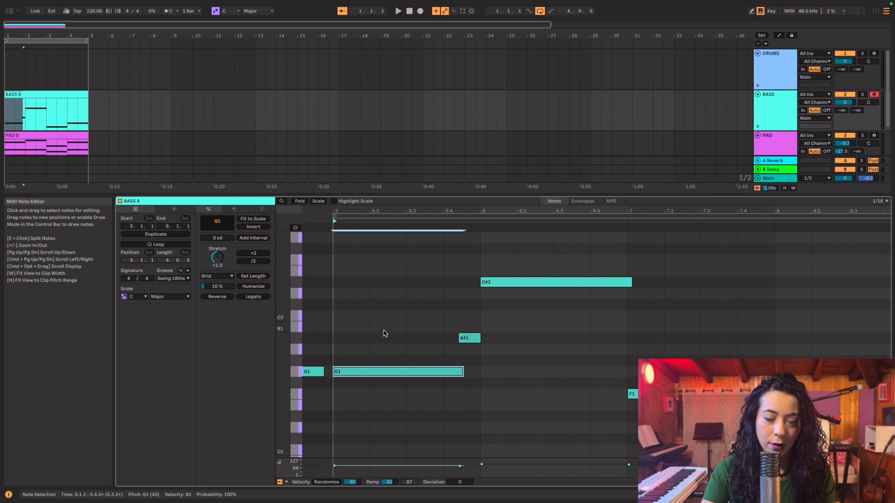
pyautogui.press('super+a')
pyautogui.rightClick(392, 332)
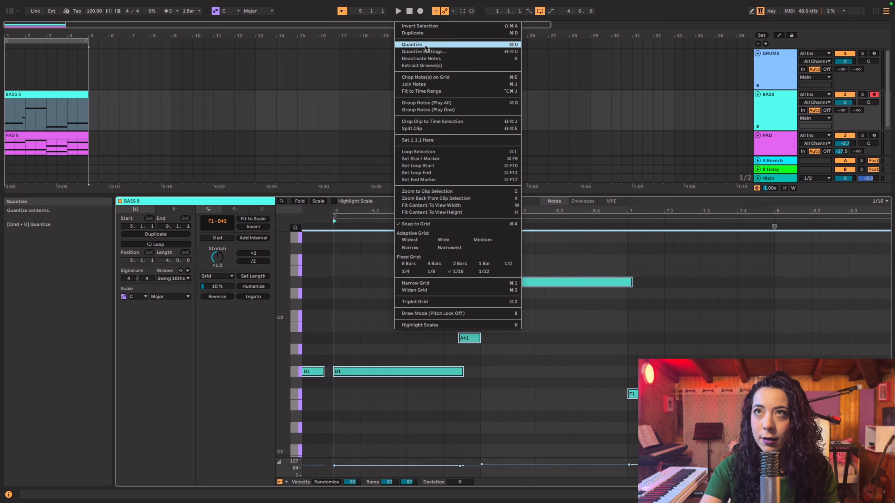
pyautogui.click(425, 45)
pyautogui.click(391, 325)
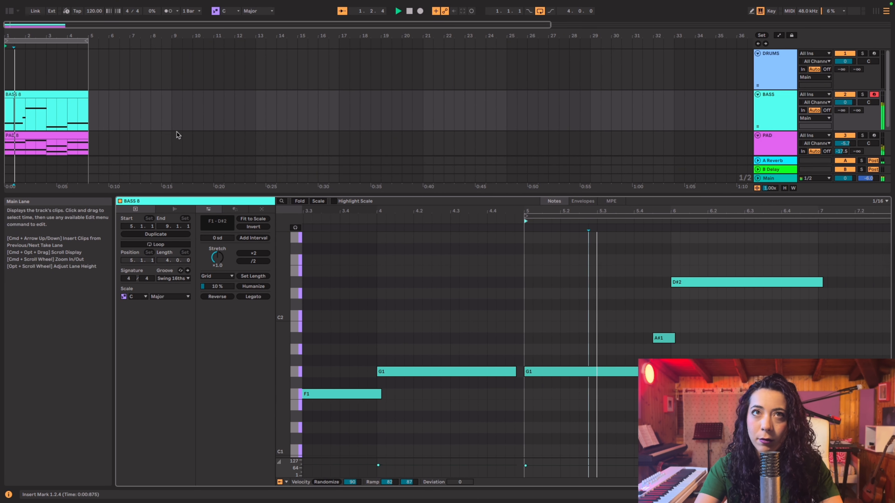
# Play back the loop and consolidate the four-bar bass clip, with the metronome on
pyautogui.rightClick(51, 95)
pyautogui.click(87, 181)
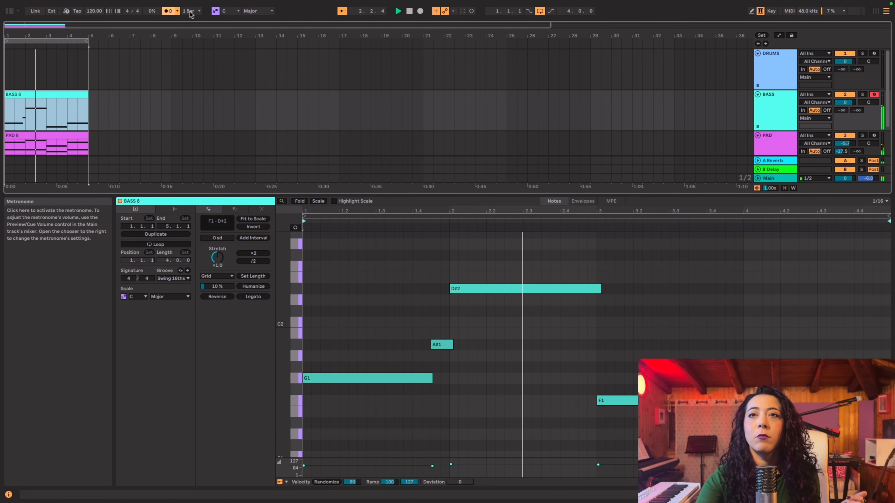
pyautogui.press('space')
# Set the first G1 bass note's velocity to 95, and extend the last G1 to the bar's end with velocity 107
pyautogui.click(361, 378)
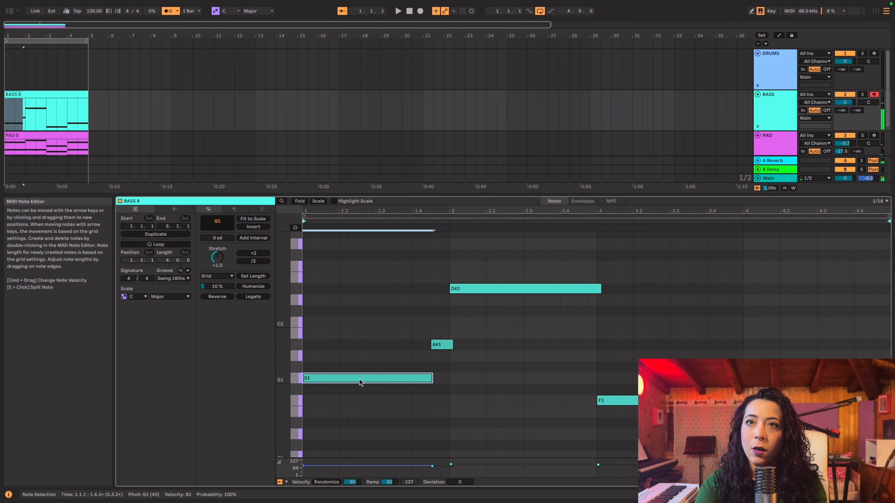
pyautogui.moveTo(348, 471); pyautogui.dragTo(348, 468)
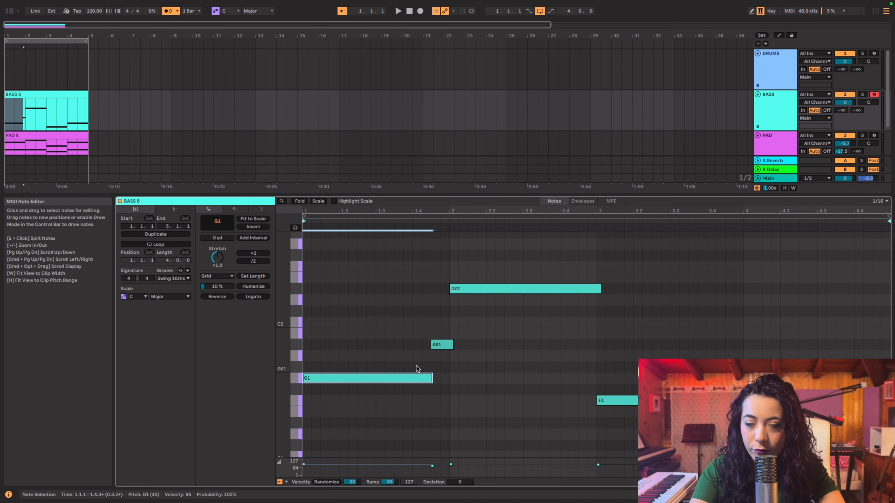
pyautogui.click(529, 288)
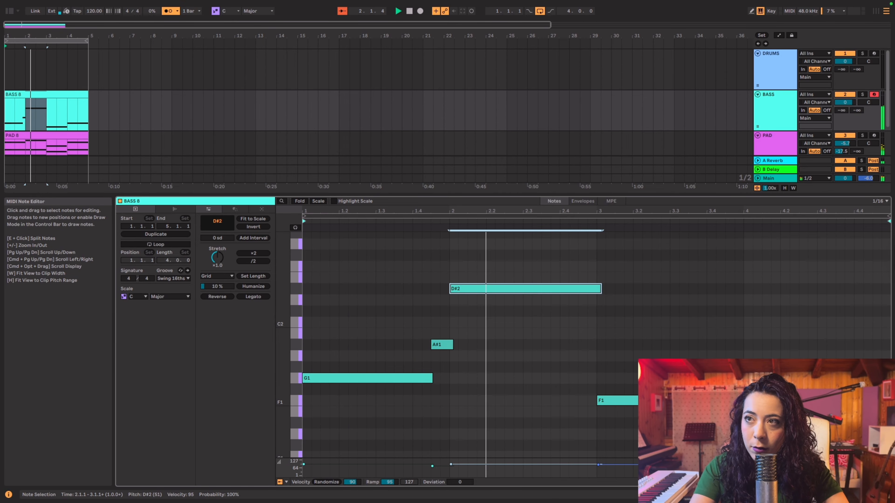
pyautogui.click(768, 363)
pyautogui.click(775, 378)
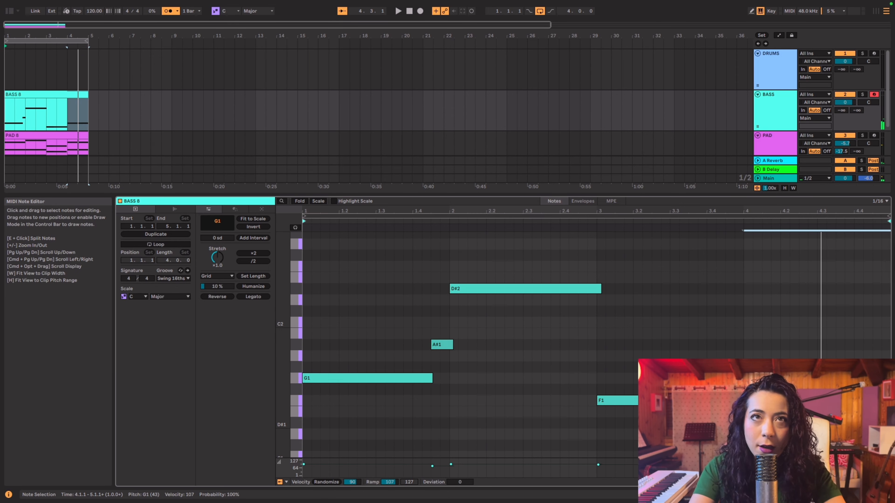
# Return to the device view, arm the DRUMS track for recording and select it
pyautogui.press('Tab')
pyautogui.press('Tab')
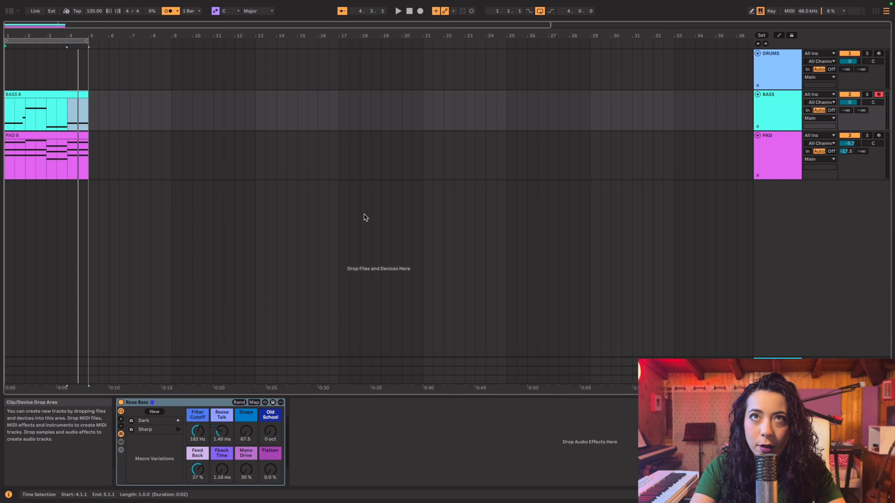
pyautogui.click(878, 53)
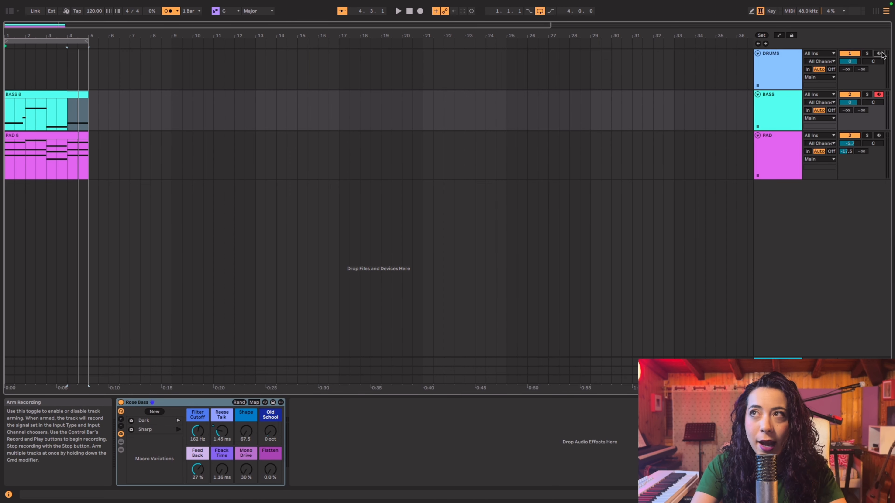
pyautogui.click(776, 69)
# Insert an empty four-bar MIDI clip at the start of the DRUMS track and hide the info view
pyautogui.click(56, 67)
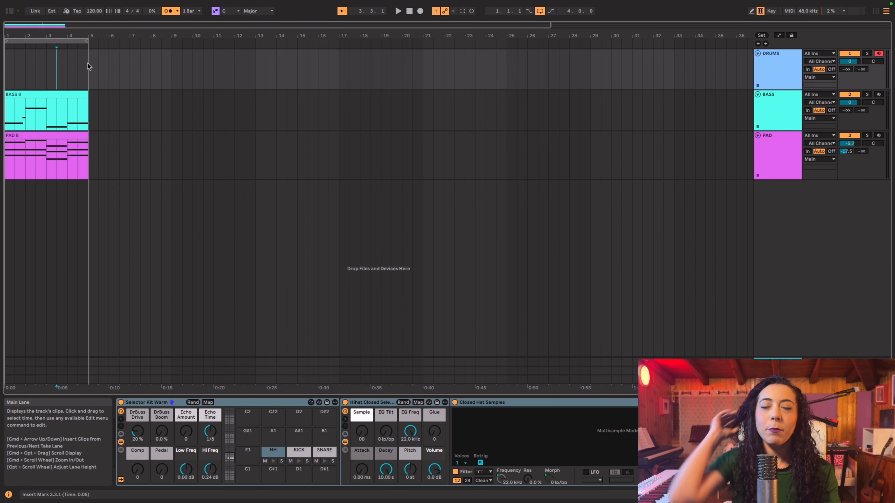
pyautogui.moveTo(88, 66); pyautogui.dragTo(18, 68)
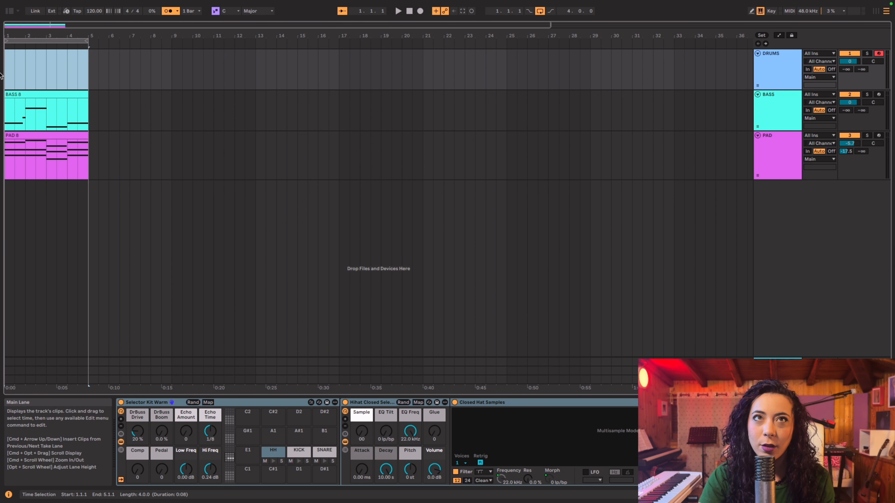
pyautogui.rightClick(18, 68)
pyautogui.click(40, 132)
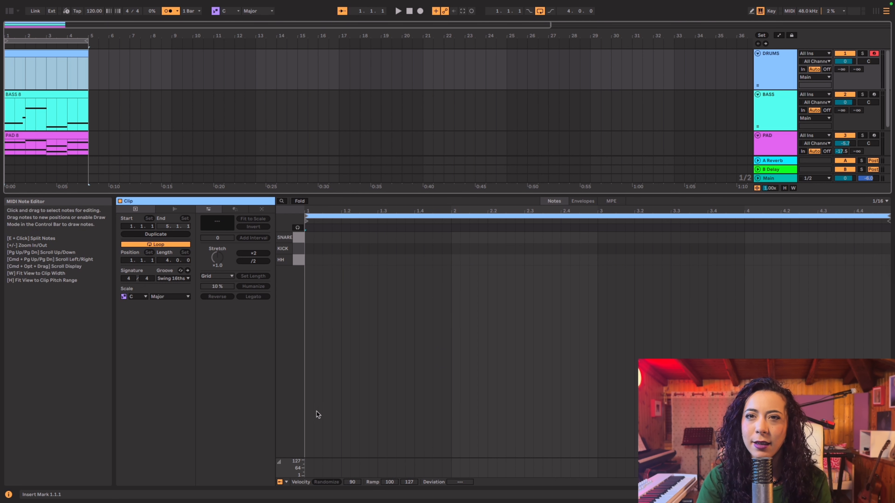
pyautogui.click(7, 493)
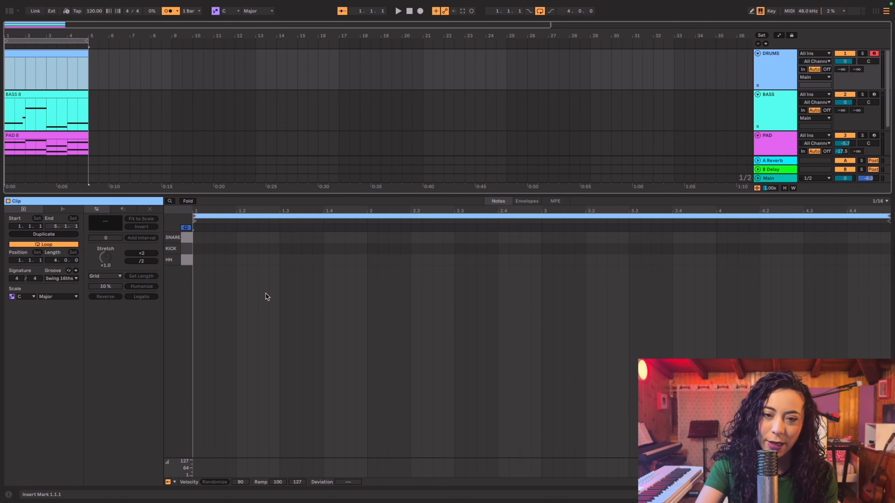
# Turn on draw mode in the drum clip and set its fixed grid to 1/8
pyautogui.click(280, 270)
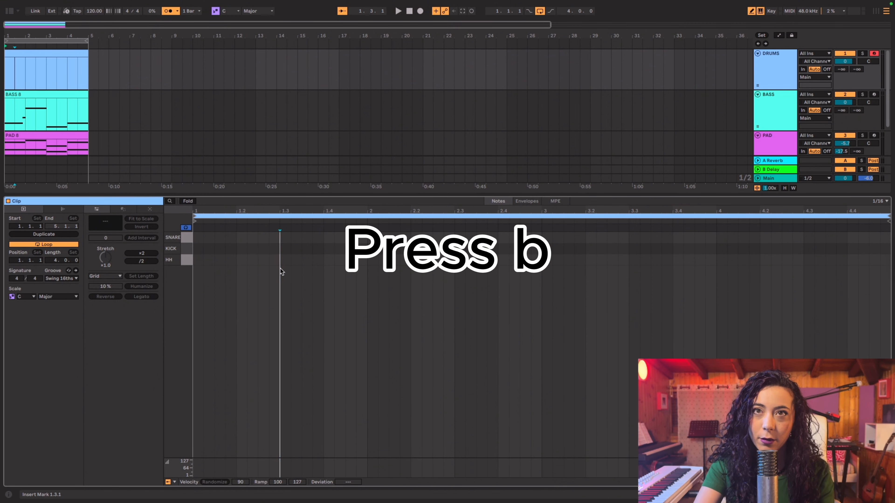
pyautogui.press('b')
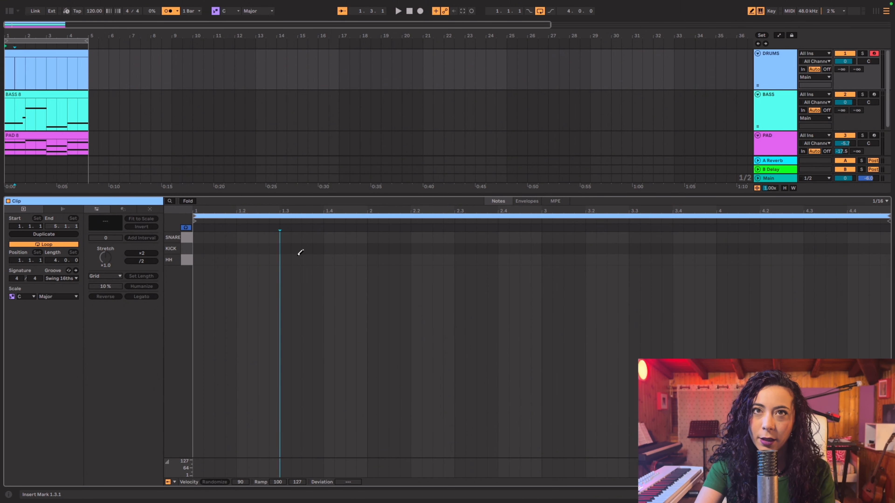
pyautogui.rightClick(211, 253)
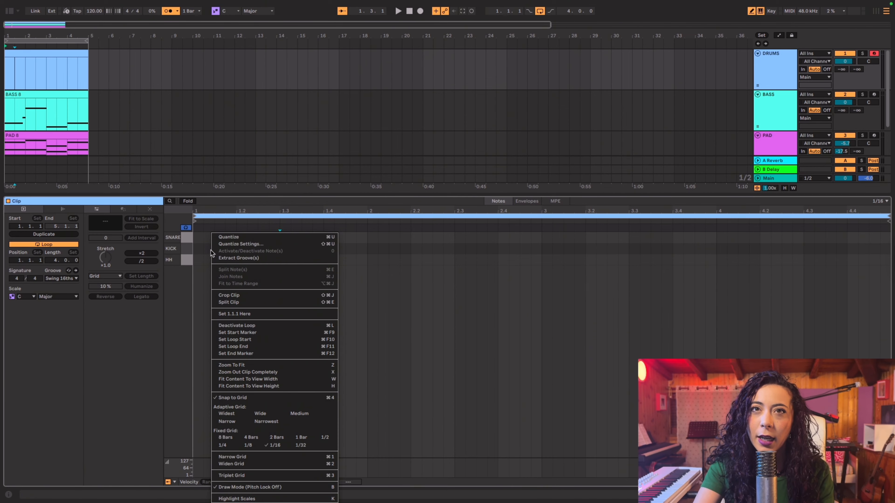
pyautogui.click(245, 445)
pyautogui.rightClick(260, 348)
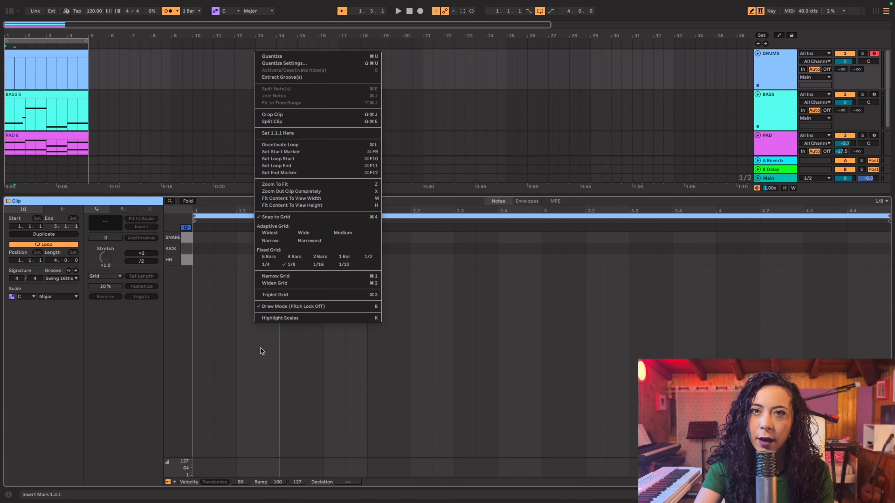
pyautogui.click(300, 267)
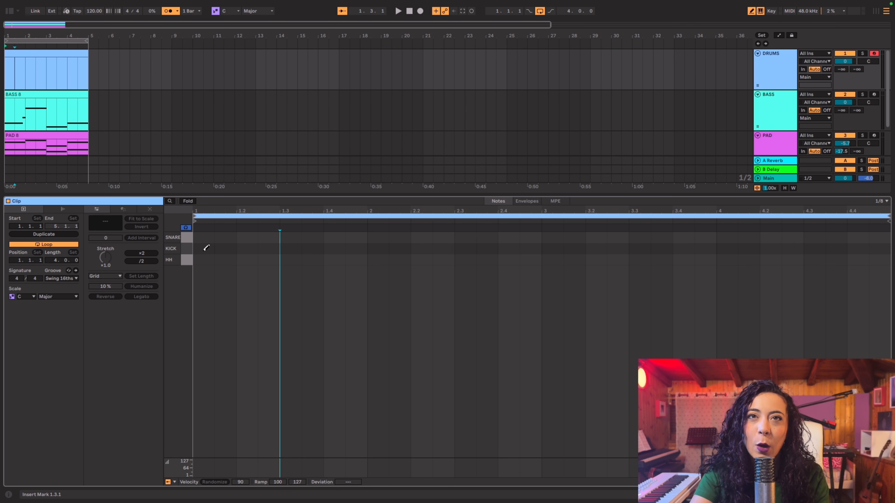
# Draw a 1/8 kick note on beat 1 of each of the four bars
pyautogui.click(205, 248)
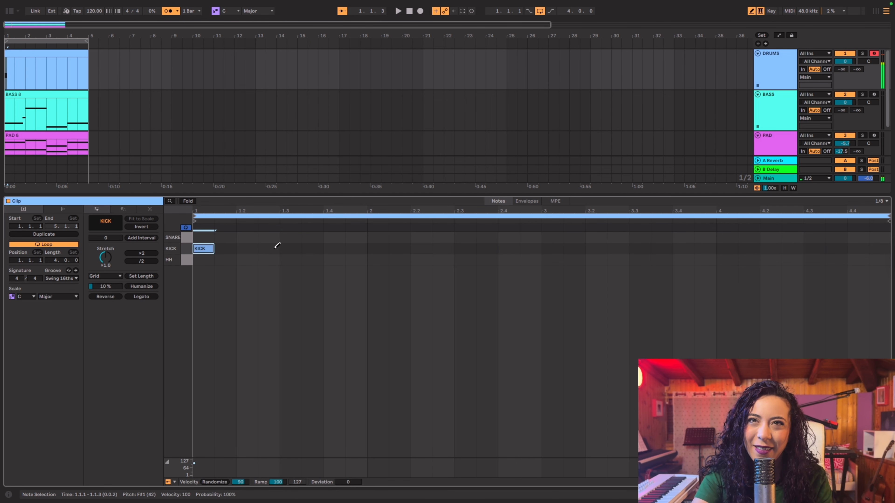
pyautogui.click(374, 248)
pyautogui.click(553, 248)
pyautogui.click(729, 248)
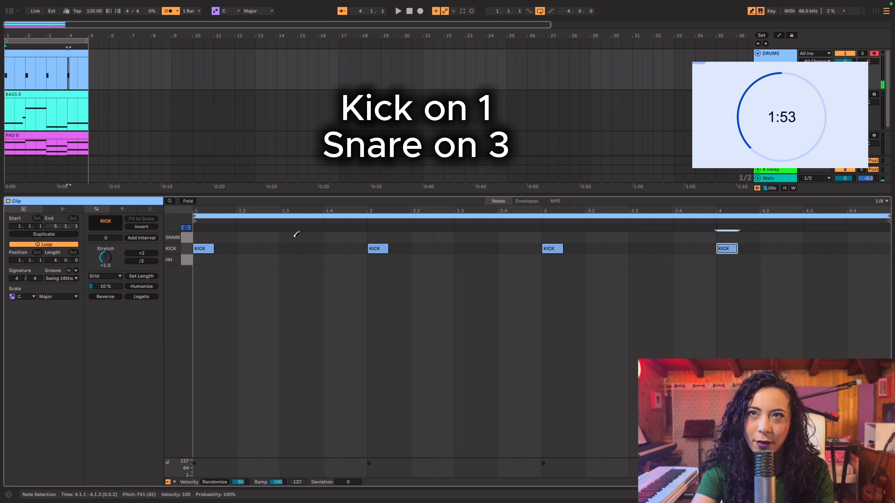
# Draw a 1/8 snare note on beat 3 of each of the four bars
pyautogui.click(295, 237)
pyautogui.click(474, 236)
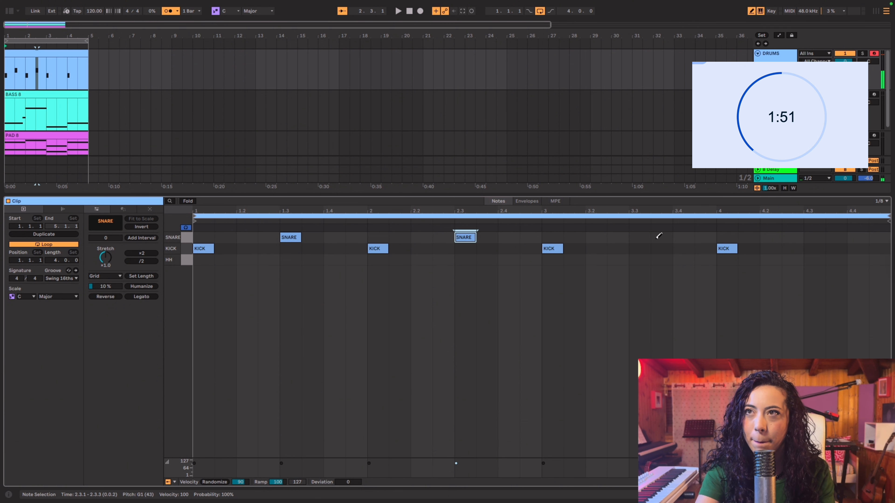
pyautogui.click(644, 236)
pyautogui.click(812, 236)
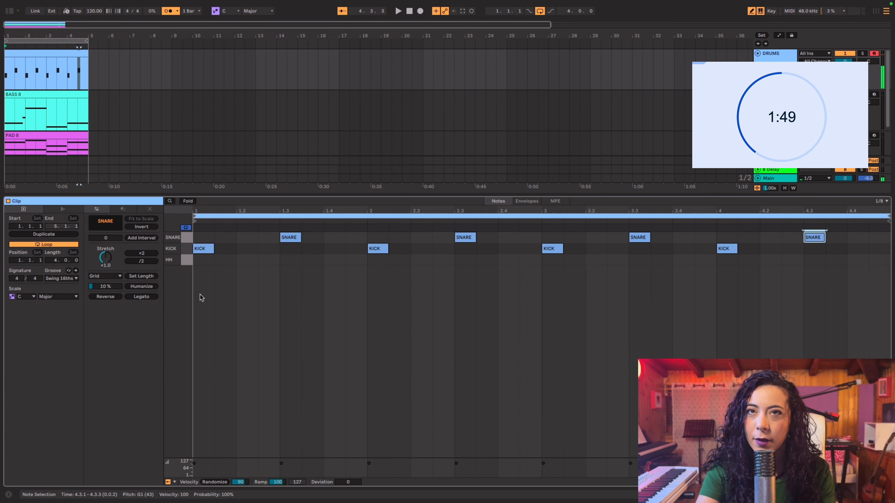
# Randomize the velocities of all snare notes with a range of 90, and select all kick notes
pyautogui.click(187, 238)
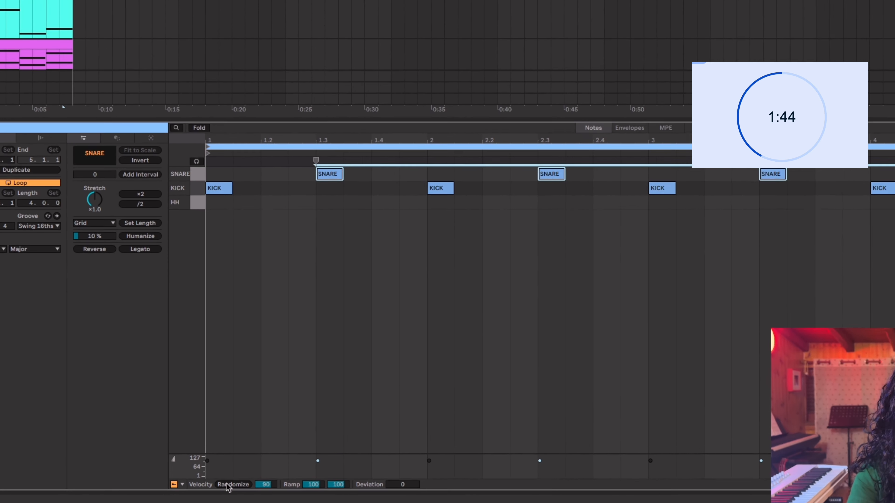
pyautogui.click(215, 482)
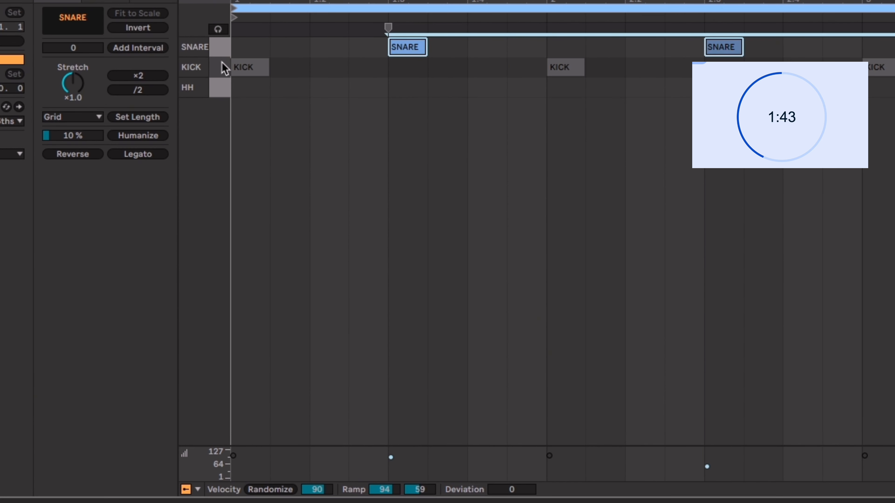
pyautogui.click(223, 67)
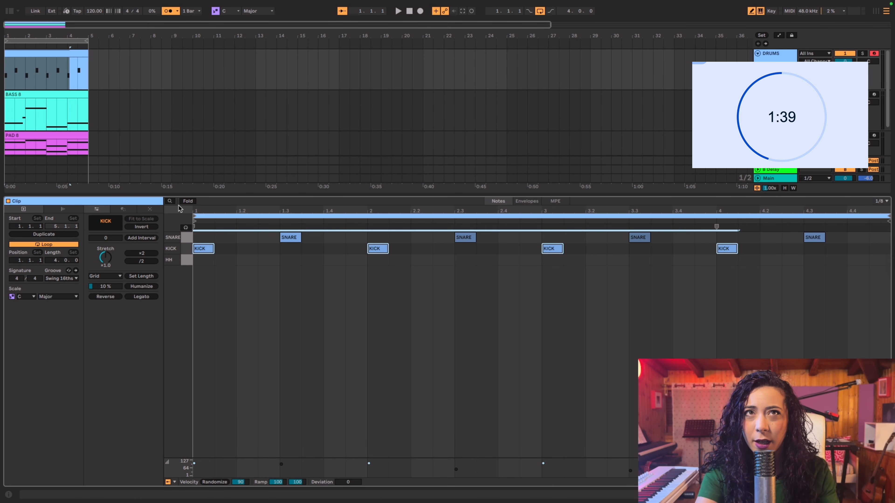
# Play back the drums with the bass and pad, and turn off the metronome
pyautogui.press('space')
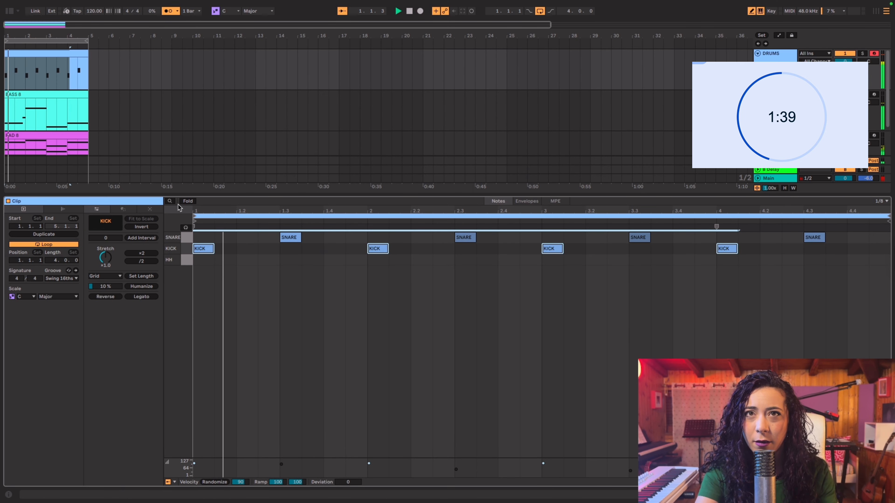
pyautogui.click(171, 15)
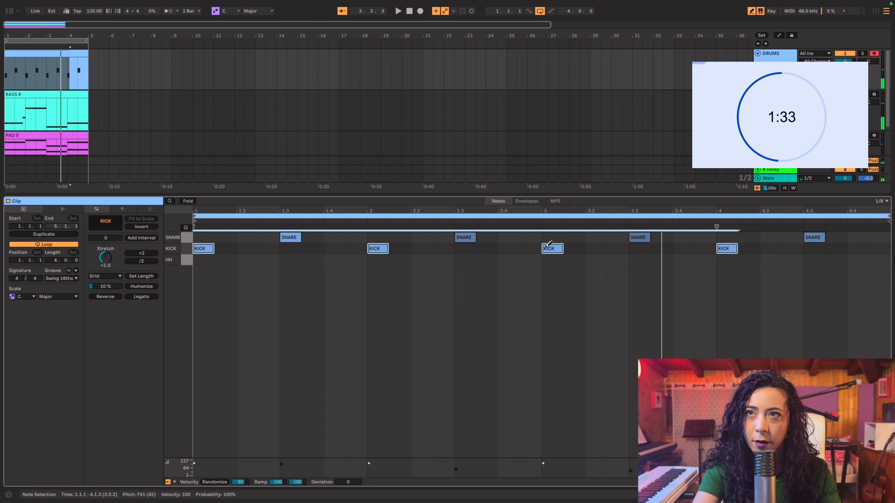
pyautogui.press('space')
# Lower the velocity of the kick note at the start of bar 3 and audition the hi-hat sound
pyautogui.click(551, 337)
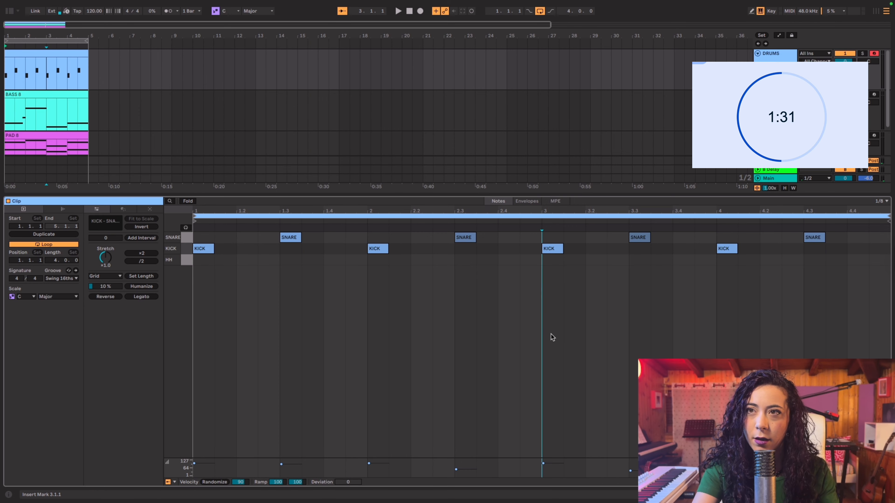
pyautogui.click(560, 251)
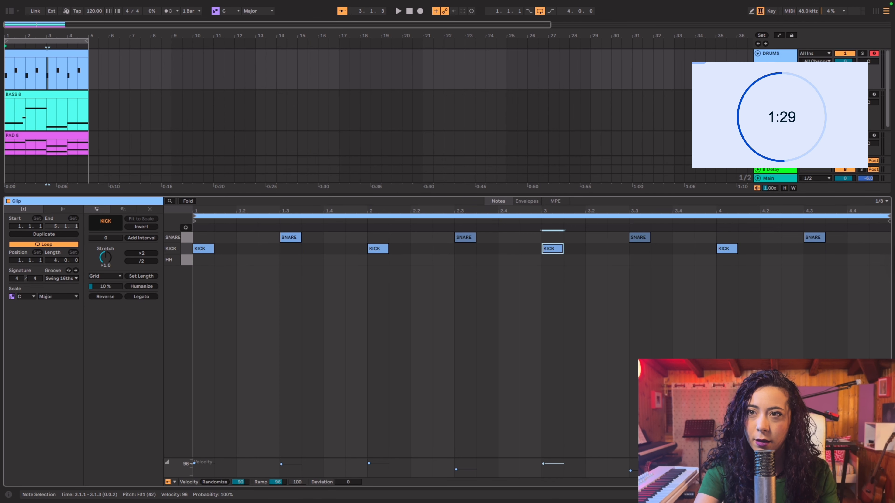
pyautogui.click(189, 259)
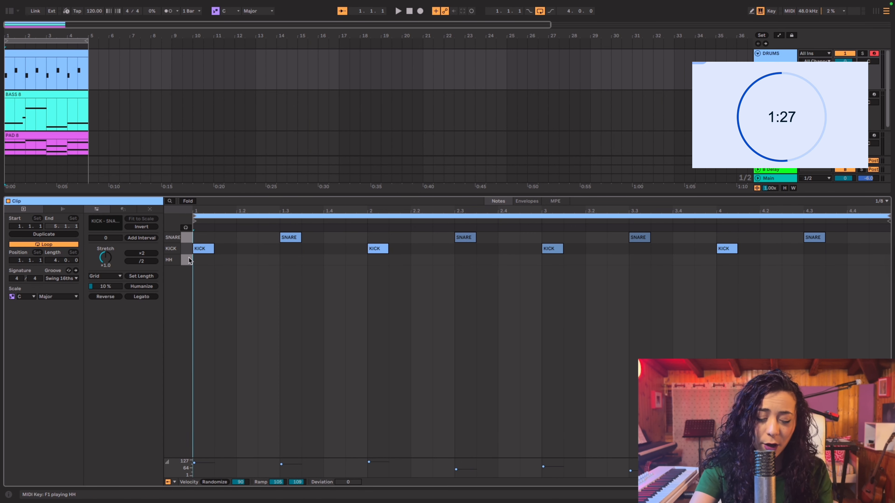
# Set the clip's fixed grid to 1/16
pyautogui.rightClick(203, 257)
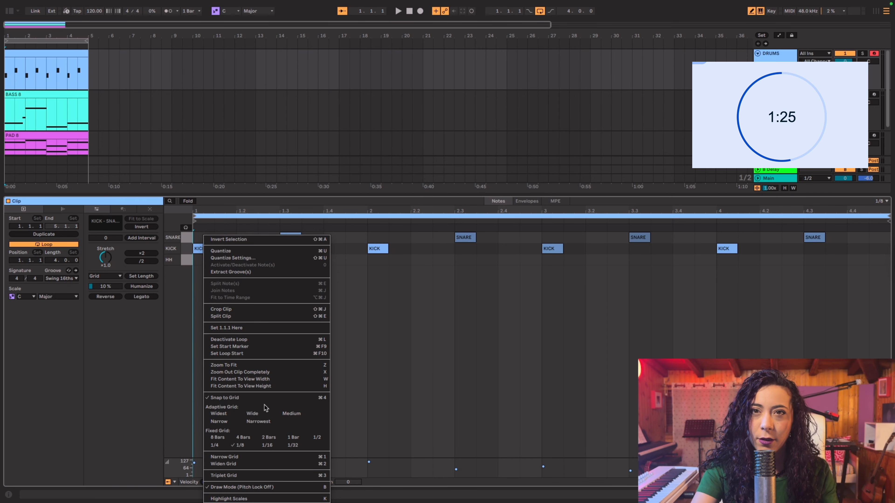
pyautogui.click(266, 445)
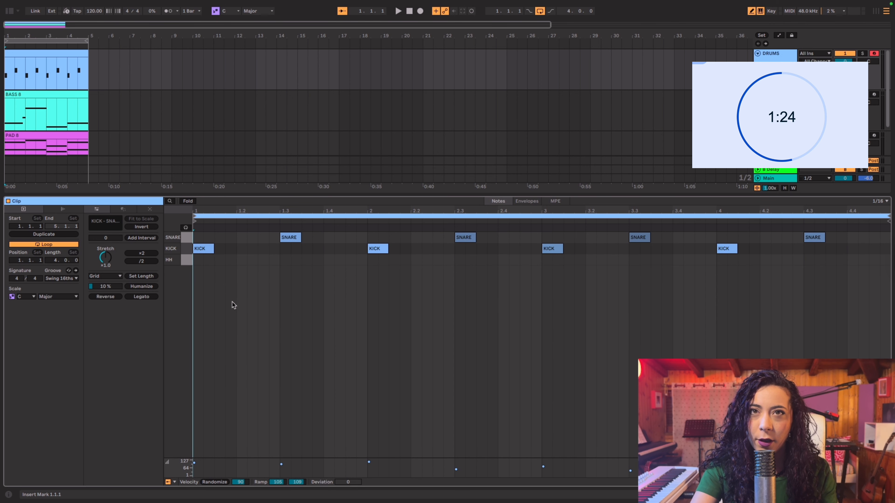
pyautogui.rightClick(199, 257)
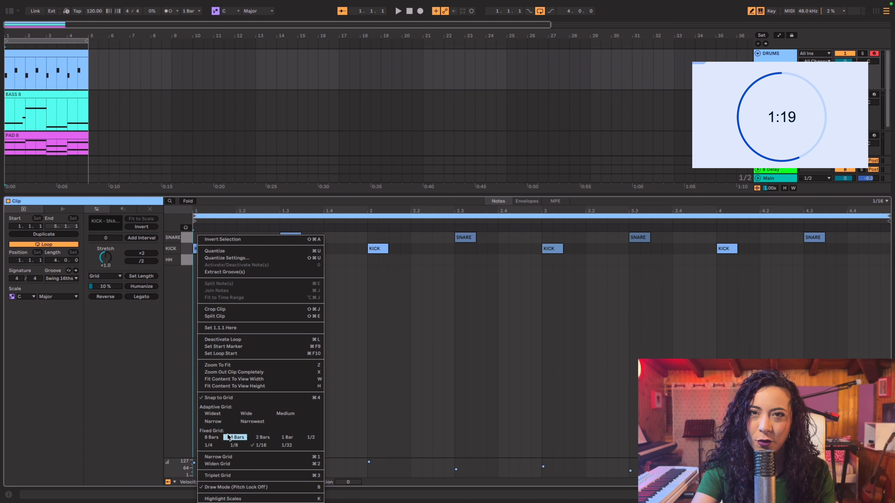
pyautogui.click(264, 446)
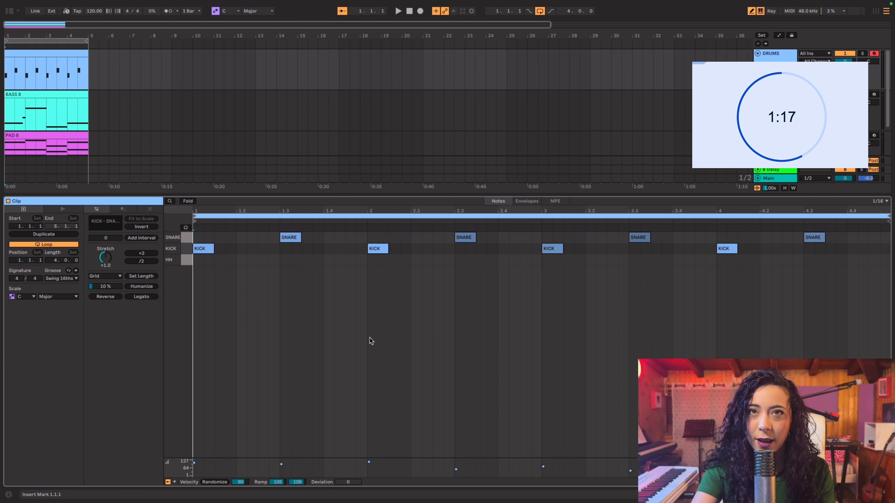
# Play the loop and fill all four bars of the hi-hat row with continuous 1/16 notes
pyautogui.click(197, 259)
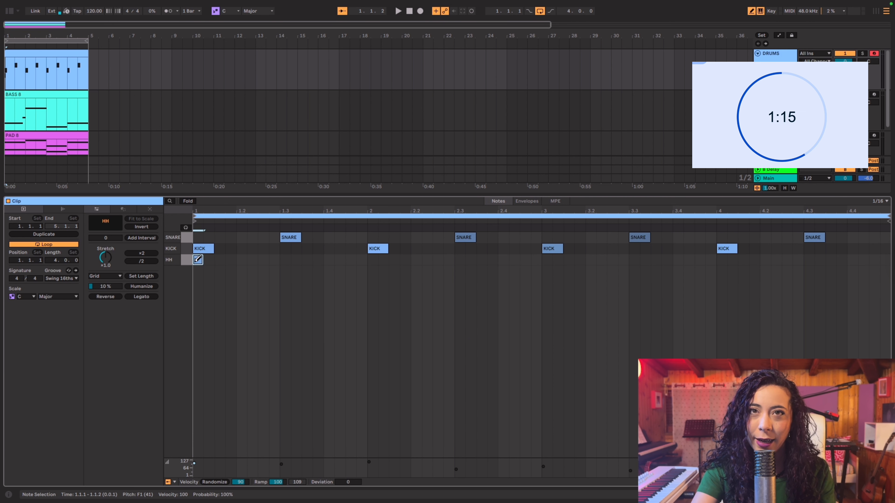
pyautogui.click(214, 260)
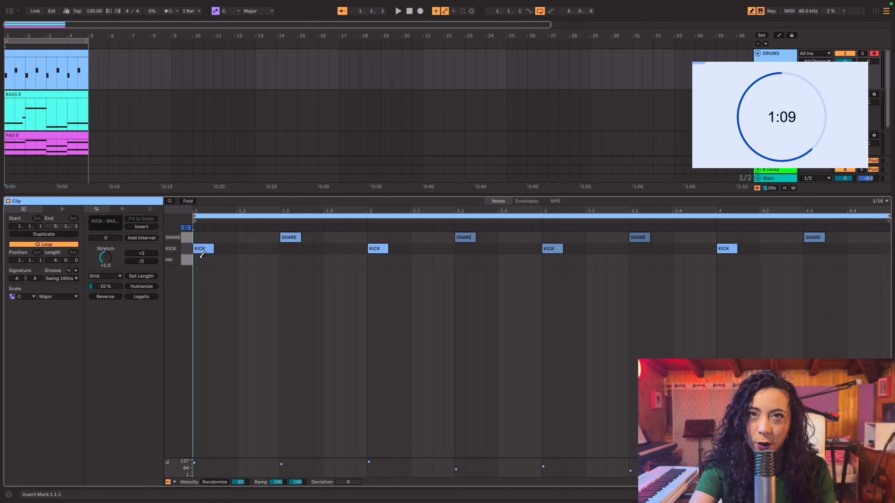
pyautogui.press('space')
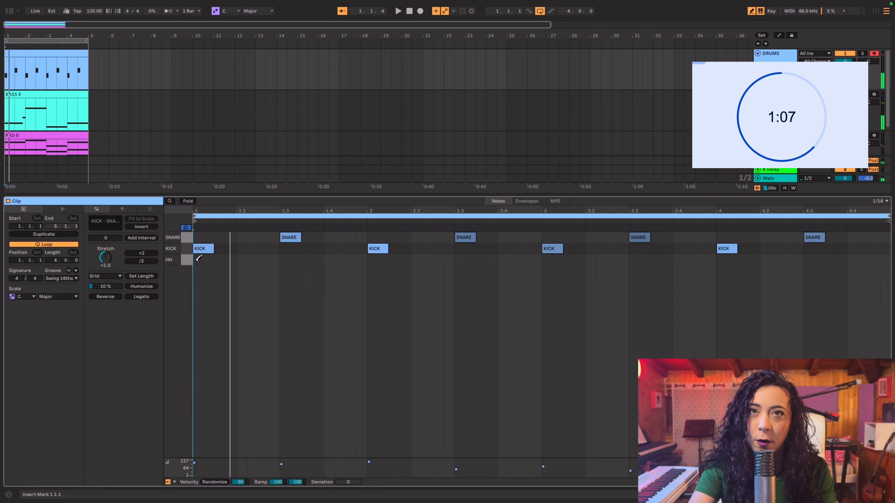
pyautogui.moveTo(199, 259); pyautogui.dragTo(885, 259)
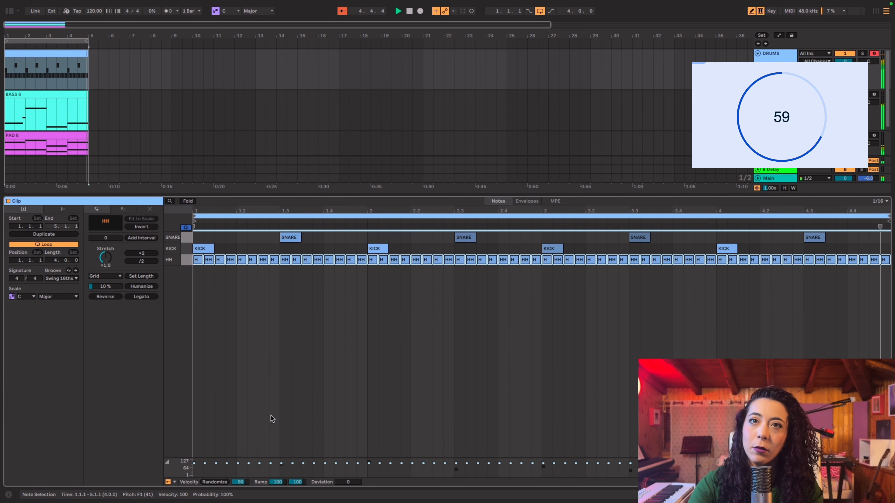
# Randomize the velocities of all hi-hat notes with a range of 120
pyautogui.click(217, 482)
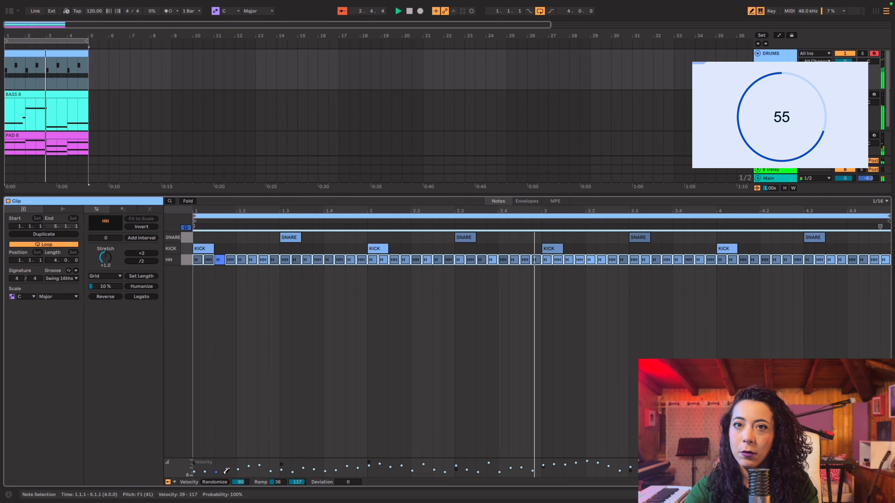
pyautogui.click(223, 483)
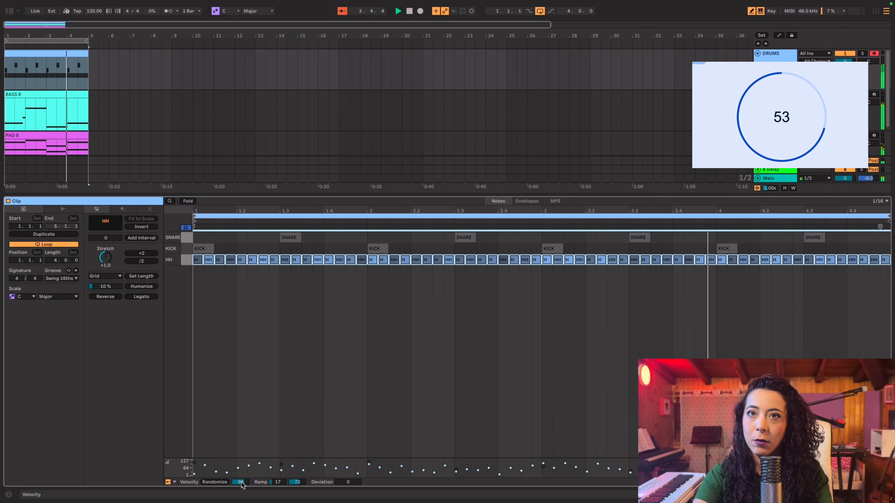
pyautogui.moveTo(242, 483); pyautogui.dragTo(242, 468)
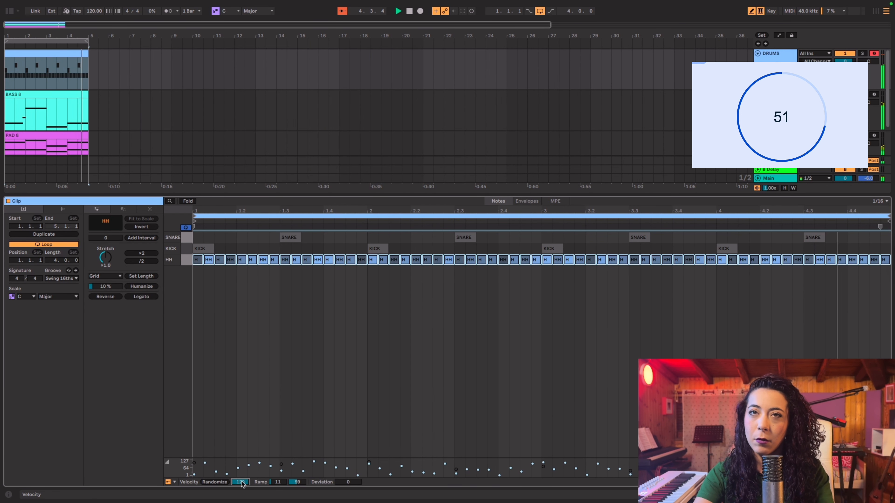
# Stop playback, try extra kicks on beat 2 and at position 1.1.3 of bar 1, and remove them
pyautogui.click(173, 249)
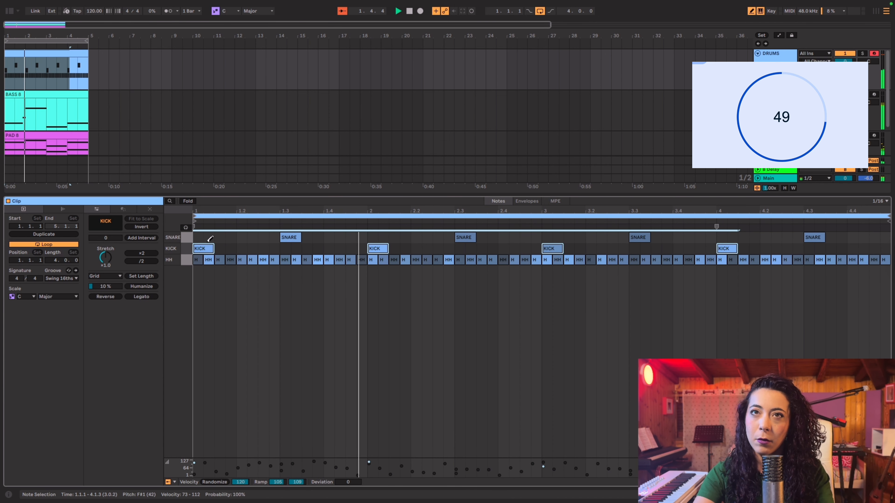
pyautogui.moveTo(212, 249)
pyautogui.mouseDown()
pyautogui.moveTo(204, 252)
pyautogui.moveTo(221, 252)
pyautogui.mouseUp()
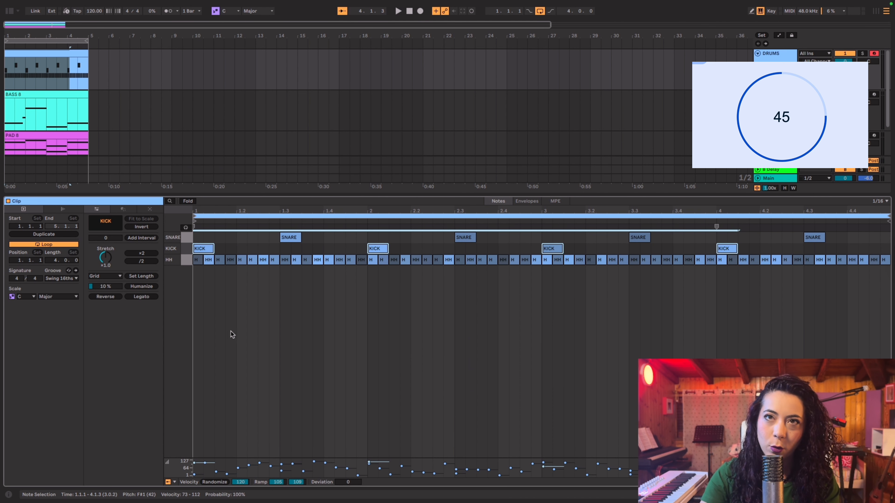
pyautogui.click(228, 292)
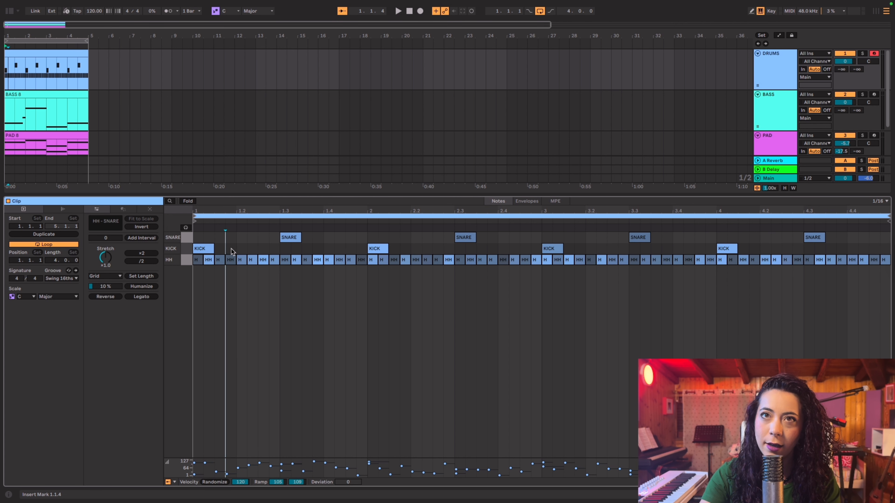
pyautogui.click(239, 248)
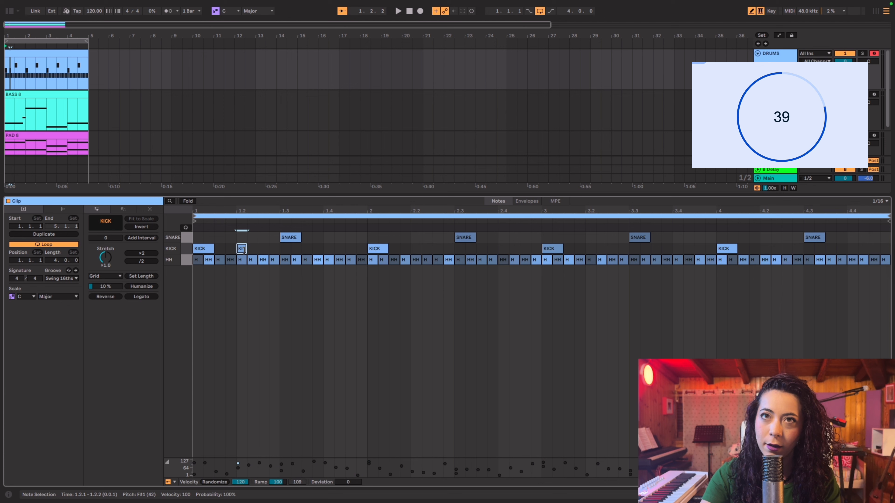
pyautogui.moveTo(246, 249); pyautogui.dragTo(257, 249)
pyautogui.press('space')
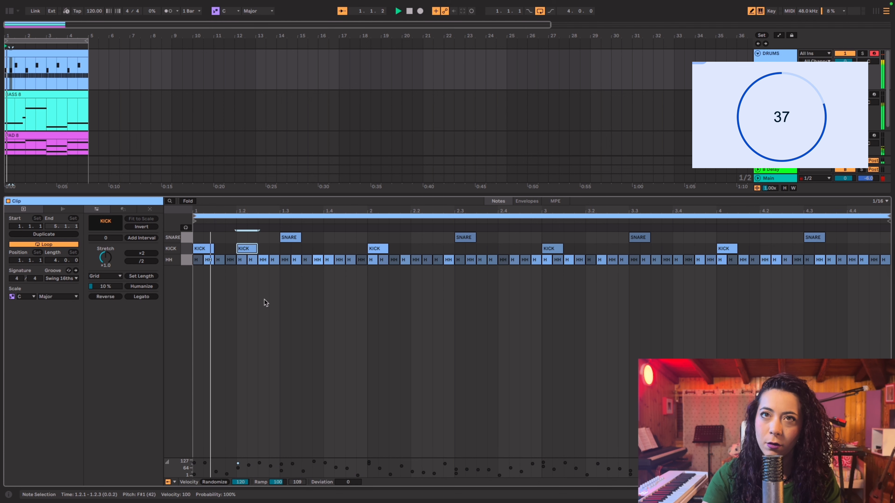
pyautogui.press('space')
pyautogui.click(250, 248)
pyautogui.click(220, 248)
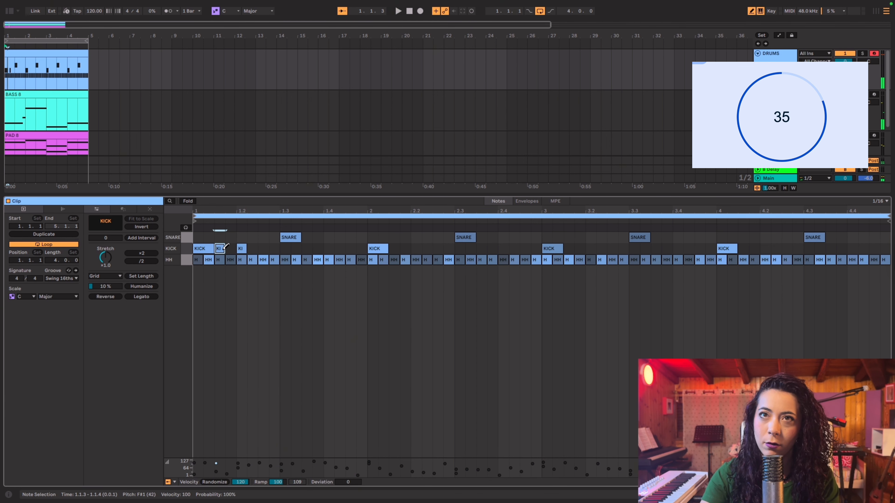
pyautogui.click(244, 248)
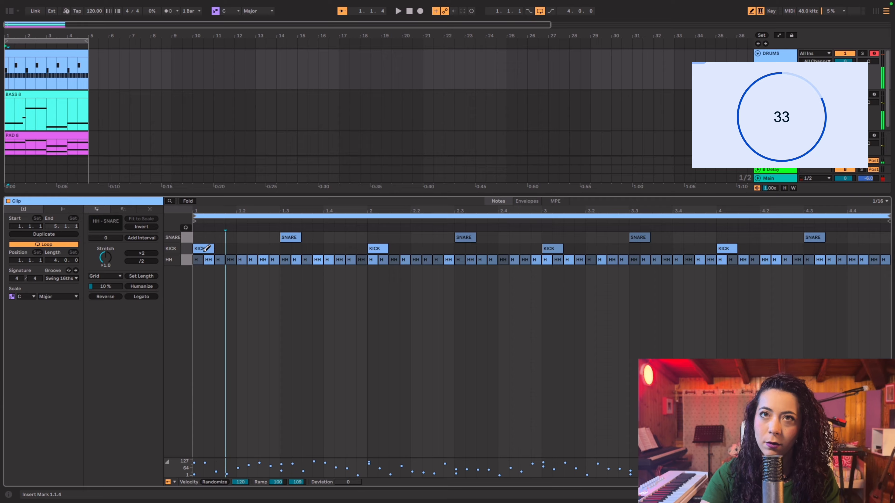
# Shorten the first kick to 1/16, add a 1/16 kick at position 1.1.3, and play back the loop
pyautogui.moveTo(221, 248); pyautogui.dragTo(210, 248)
pyautogui.press('space')
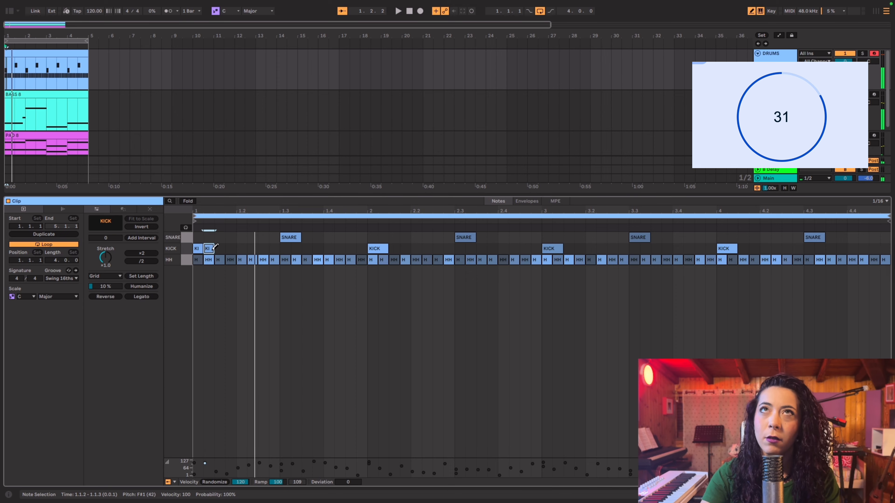
pyautogui.press('space')
pyautogui.press('space')
pyautogui.moveTo(213, 248); pyautogui.dragTo(224, 247)
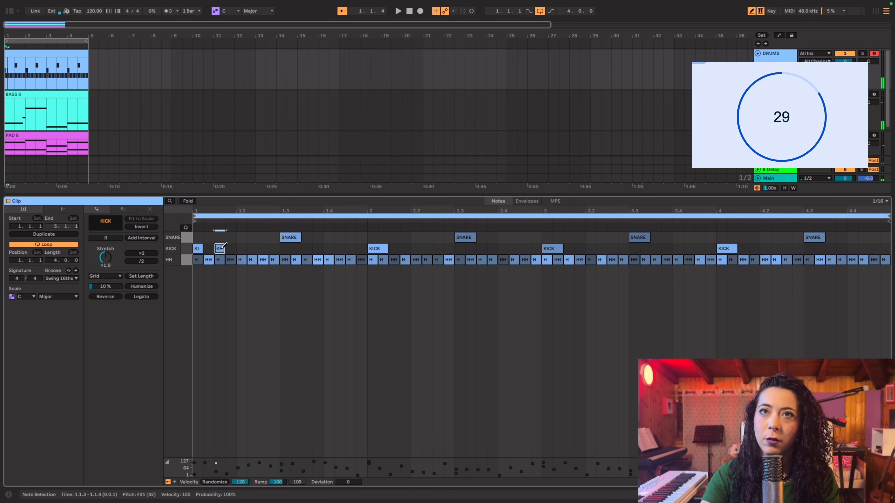
pyautogui.press('space')
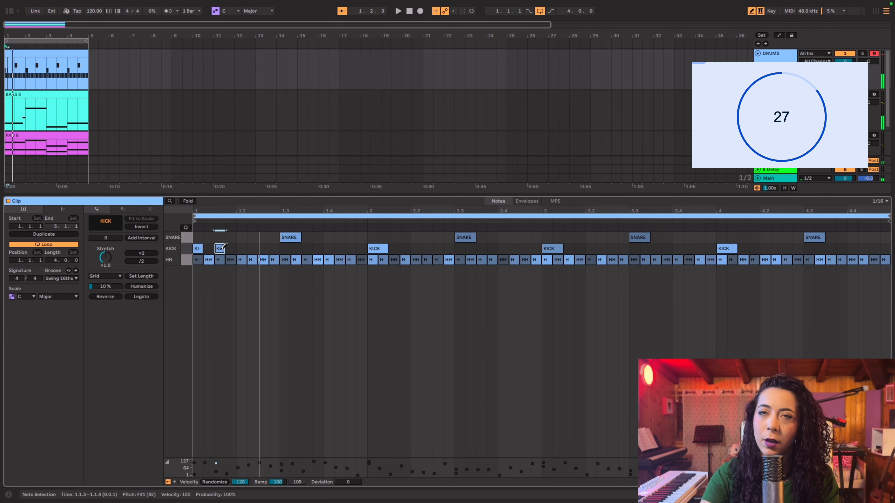
pyautogui.press('space')
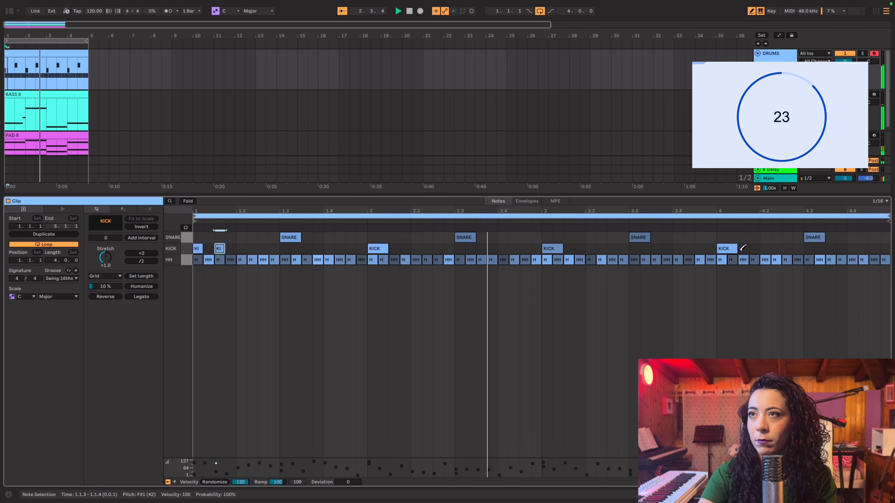
# Add a 1/16 kick at position 4.1.3 and two 1/16 snare notes at 4.4.3 and 4.4.4
pyautogui.click(741, 247)
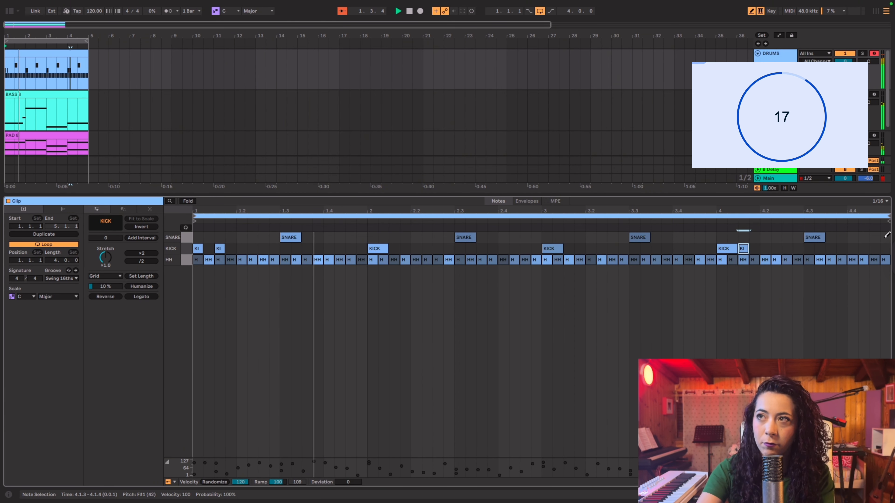
pyautogui.click(874, 238)
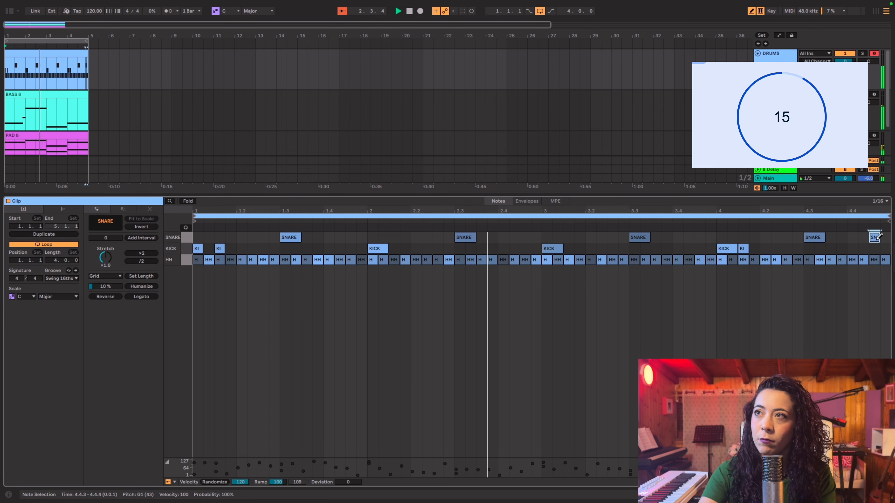
pyautogui.click(885, 239)
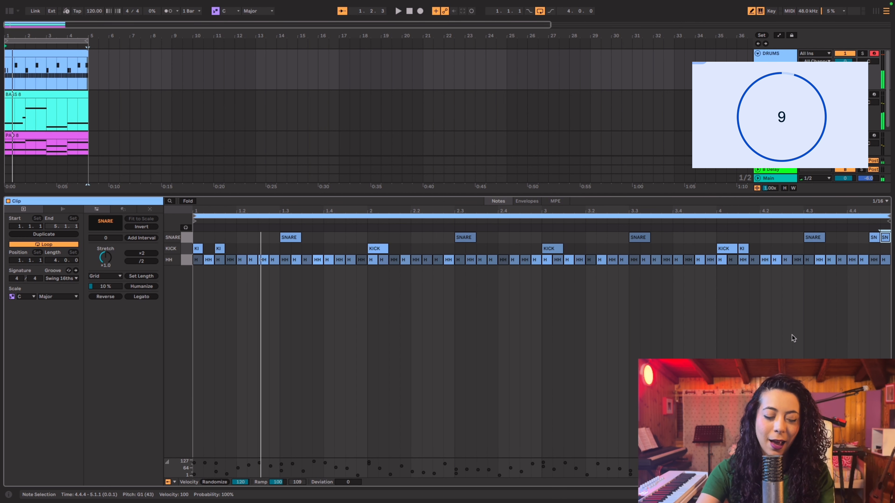
# Close the clip editor and duplicate the four-bar drums, bass and pad clips repeatedly up to bar 45
pyautogui.hotkey('shift', 'Tab')
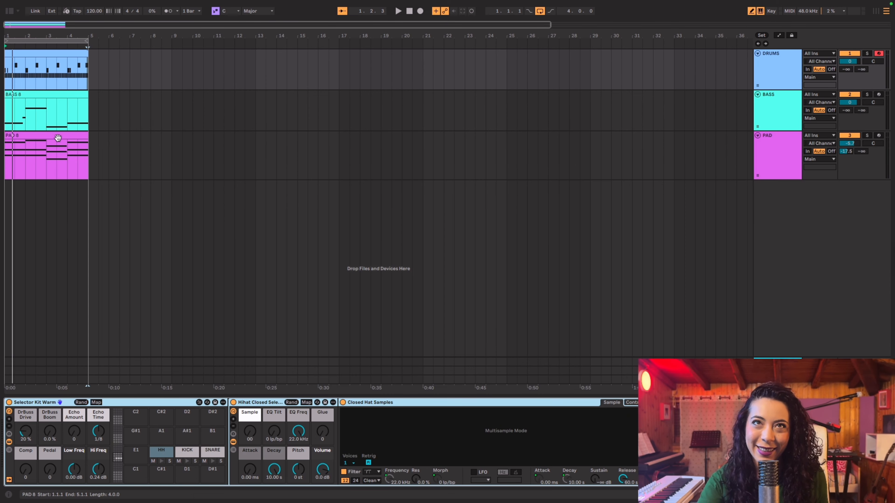
pyautogui.hotkey('ctrl', 'd')
pyautogui.hotkey('ctrl', 'd')
pyautogui.hotkey('ctrl', 'd')
pyautogui.hotkey('ctrl', 'd')
pyautogui.hotkey('ctrl', 'd')
pyautogui.hotkey('ctrl', 'd')
pyautogui.hotkey('ctrl', 'd')
pyautogui.hotkey('ctrl', 'd')
pyautogui.hotkey('ctrl', 'd')
pyautogui.hotkey('ctrl', 'd')
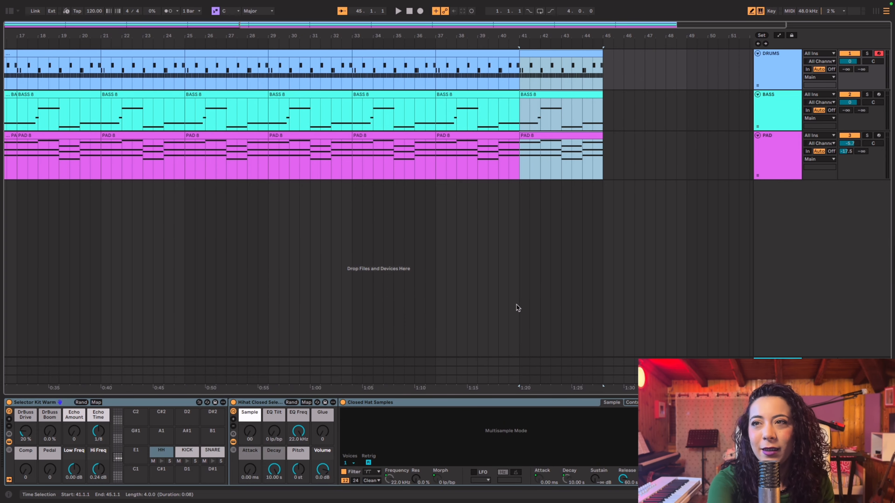
# Delete the drum clip in bars 1–4 and the bass clips in bars 1–8
pyautogui.hscroll(-10, 517, 308)
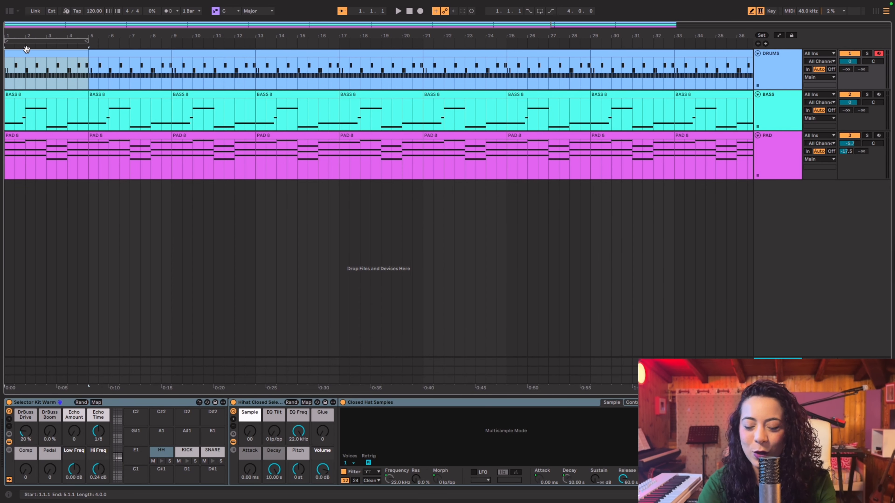
pyautogui.press('Delete')
pyautogui.click(45, 92)
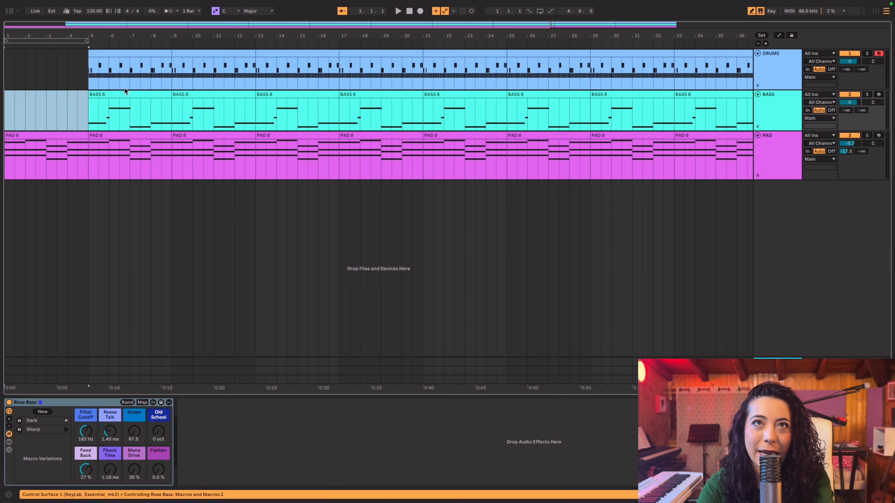
pyautogui.click(123, 92)
pyautogui.press('Delete')
# Delete the drum clips in bars 5–16 so the drums start at bar 17
pyautogui.click(113, 67)
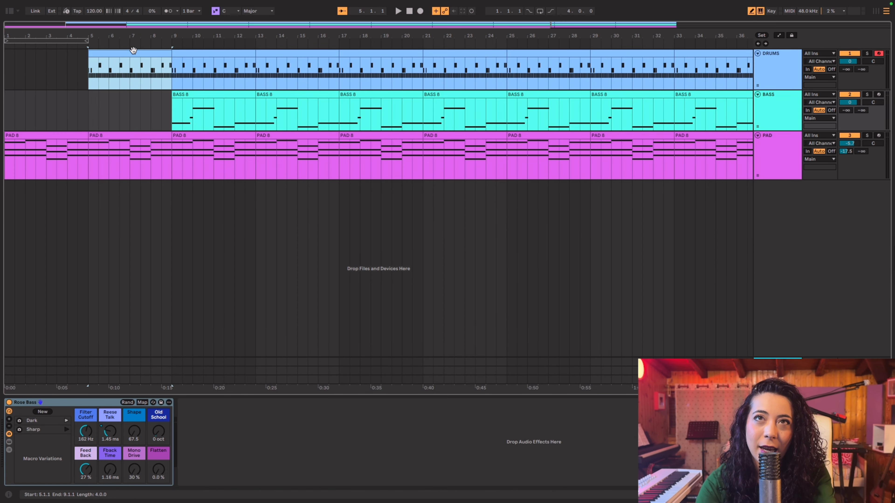
pyautogui.press('Delete')
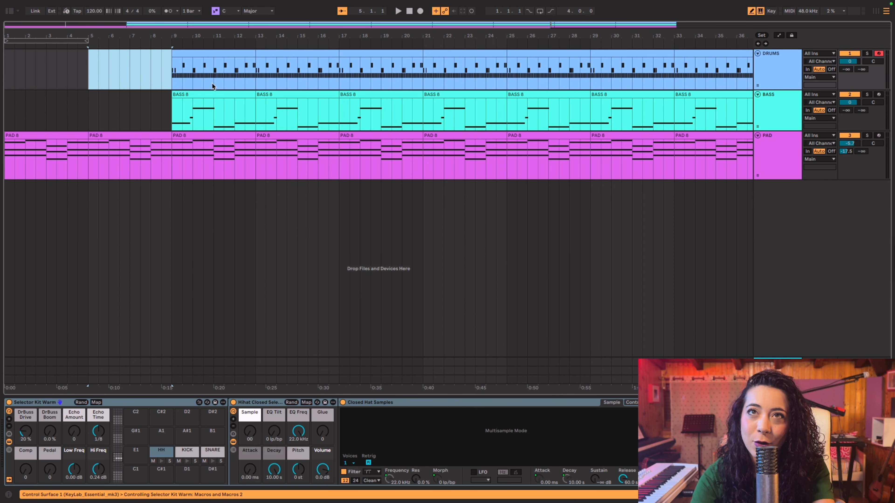
pyautogui.click(237, 56)
pyautogui.press('Delete')
pyautogui.click(297, 55)
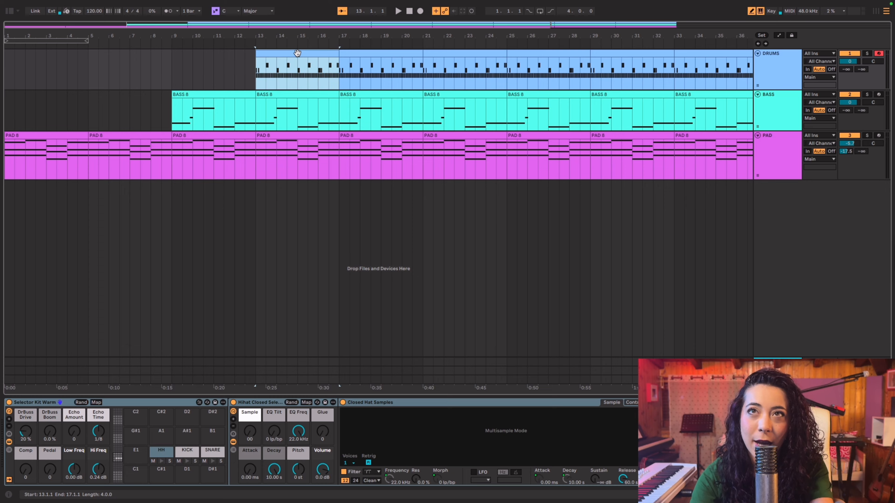
pyautogui.press('Delete')
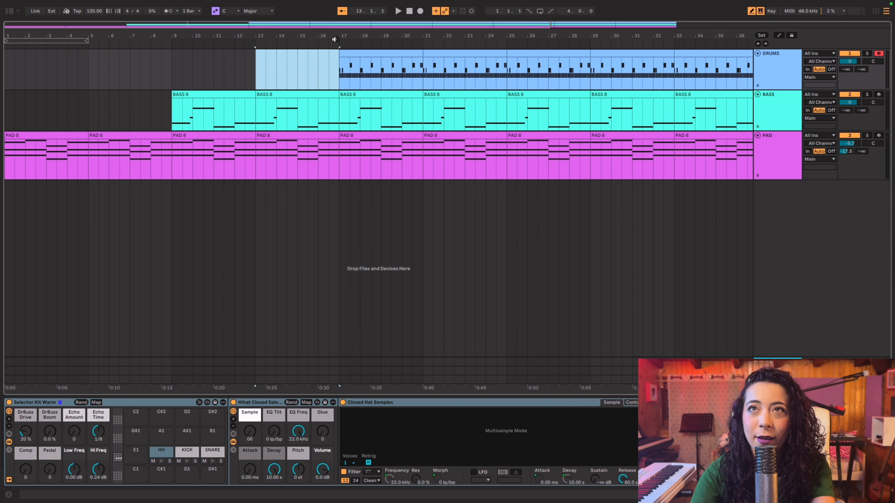
# Add a locator named "drums" at bar 17, where the drum clips begin
pyautogui.rightClick(335, 40)
pyautogui.click(337, 41)
pyautogui.rightClick(338, 41)
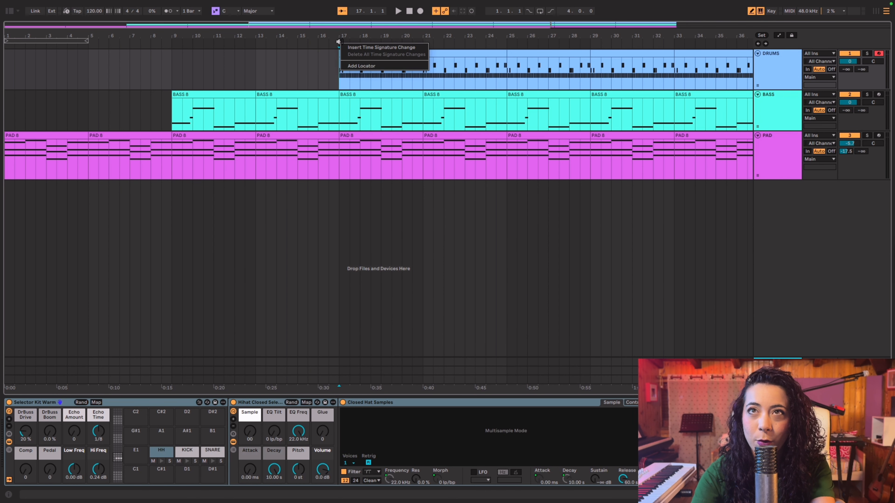
pyautogui.click(352, 65)
pyautogui.write('drums')
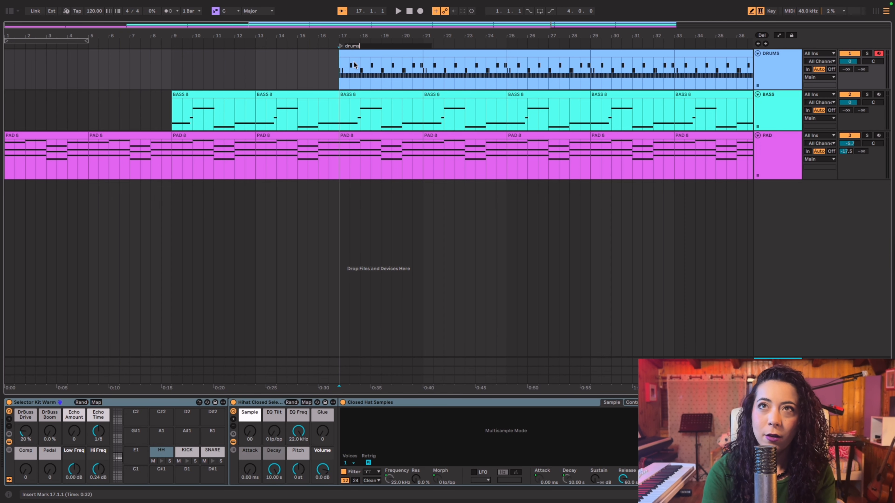
pyautogui.press('Return')
# Add a locator named "bass" at bar 9, where the bass clips begin
pyautogui.rightClick(173, 42)
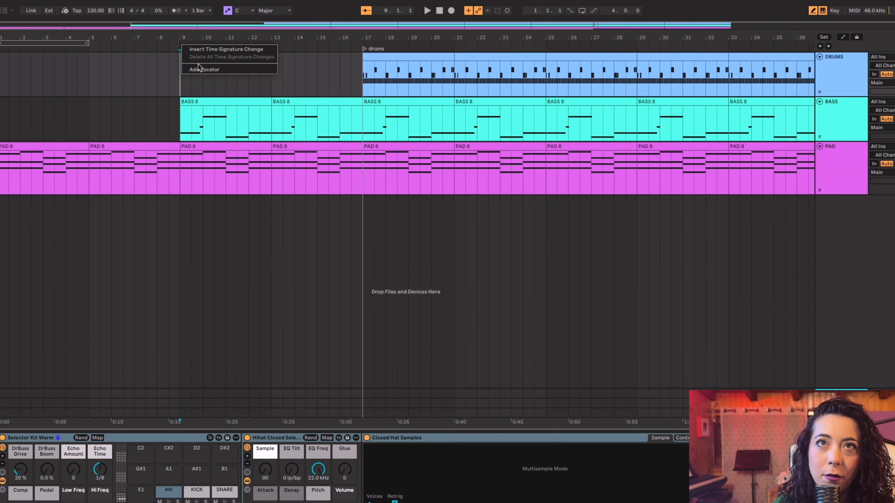
pyautogui.click(179, 99)
pyautogui.write('bass')
pyautogui.press('Return')
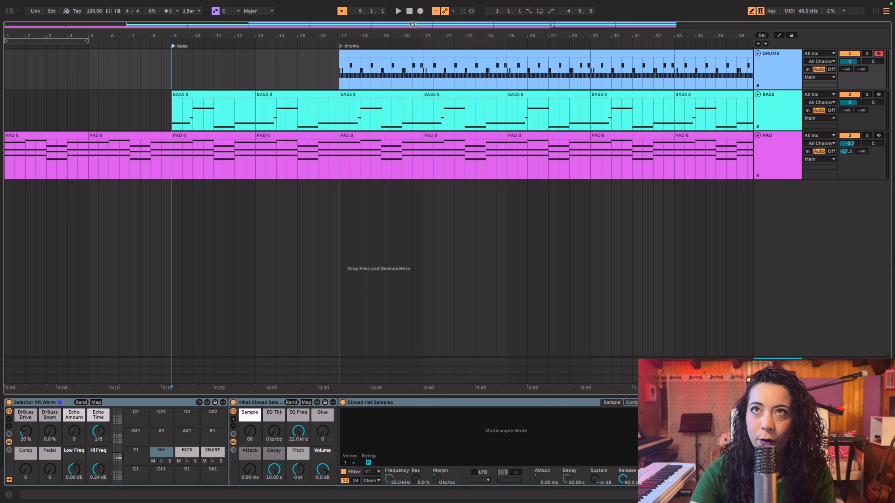
# Play the arrangement from the start and raise the Sensible Pad's Reverb to 33 % on the pad track
pyautogui.press('space')
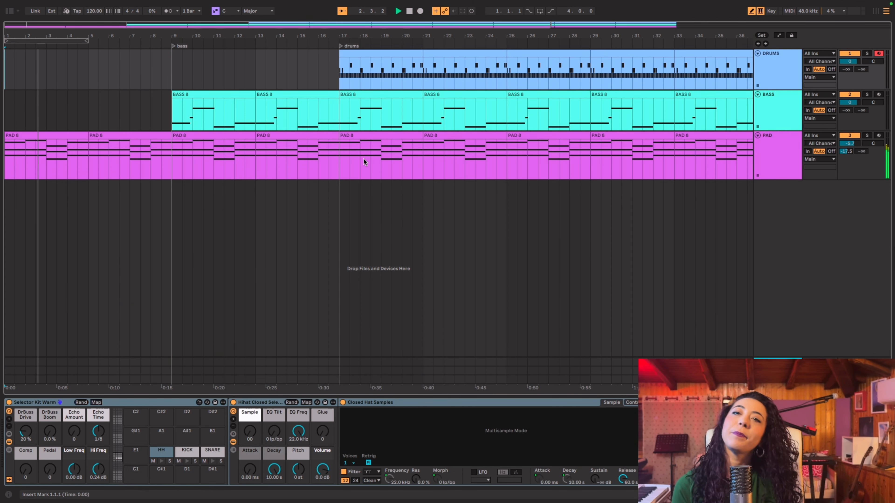
pyautogui.click(771, 146)
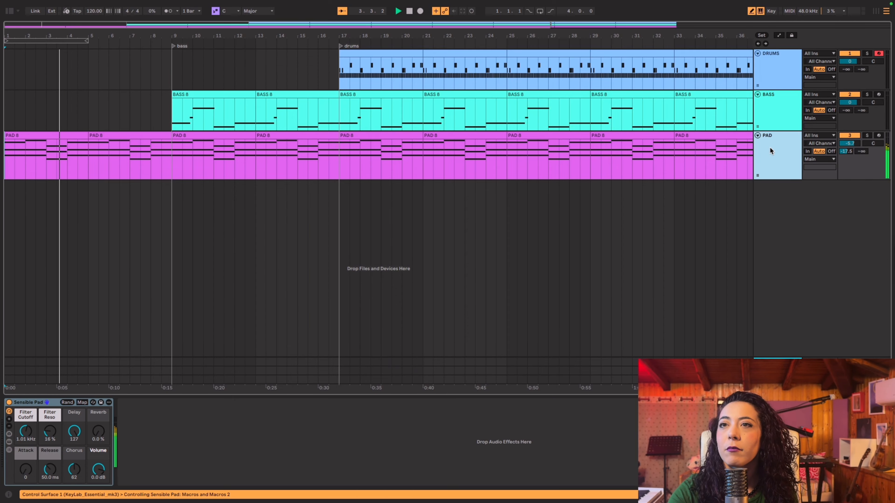
pyautogui.moveTo(99, 431); pyautogui.dragTo(98, 402)
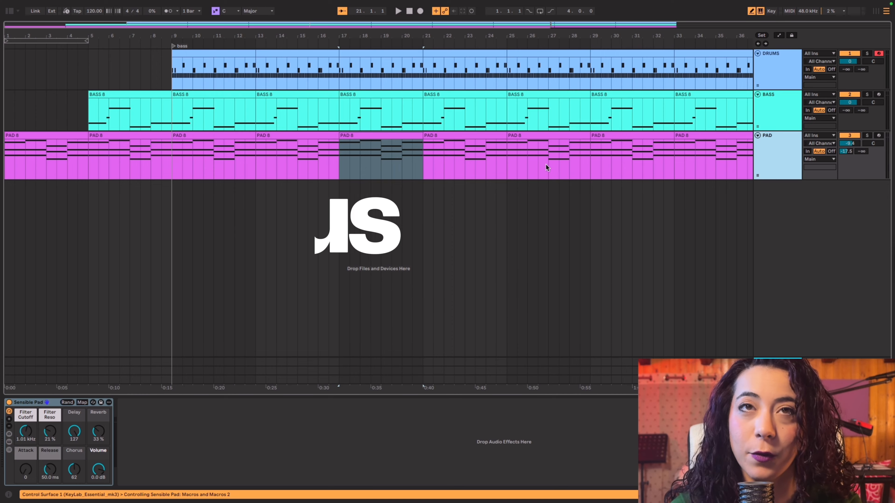
# Search the whole library for "auto", add Auto Filter to the pad track, and close the browser
pyautogui.click(10, 12)
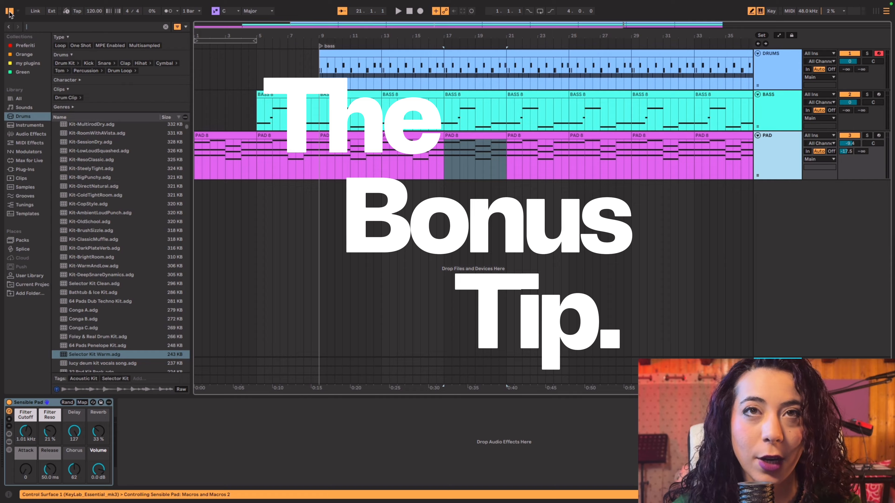
pyautogui.click(18, 98)
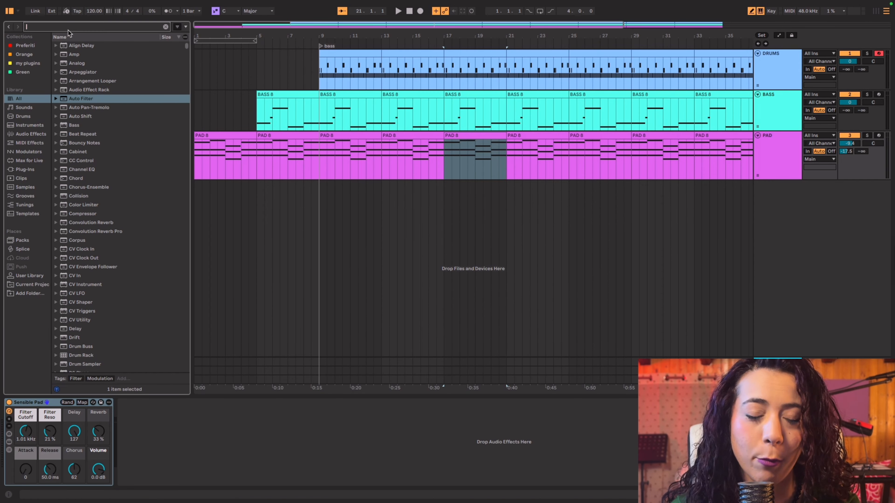
pyautogui.write('auto')
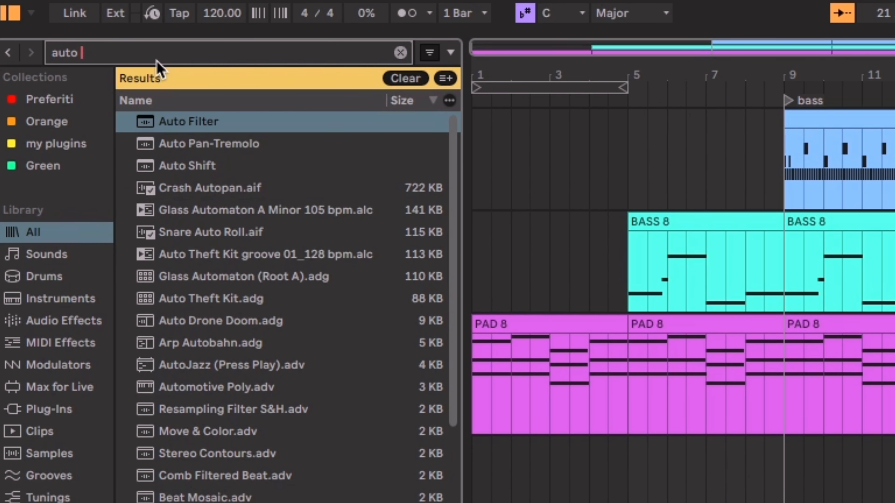
pyautogui.press('Down')
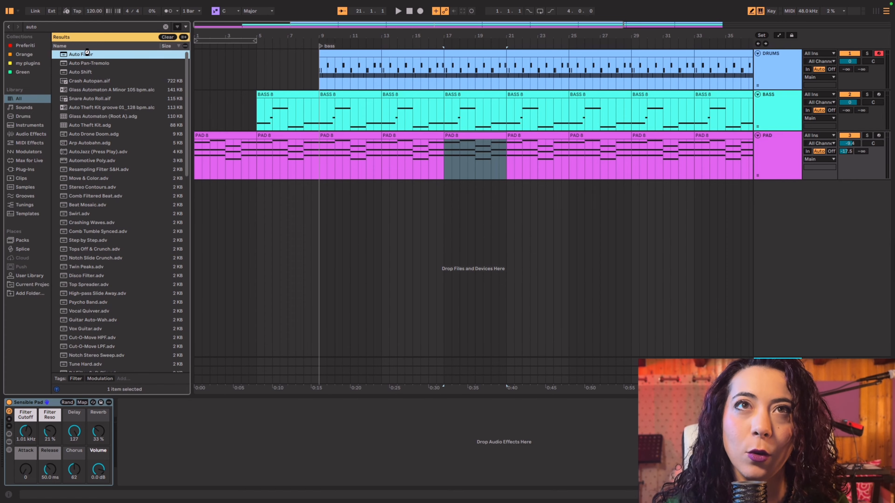
pyautogui.doubleClick(87, 54)
pyautogui.click(10, 11)
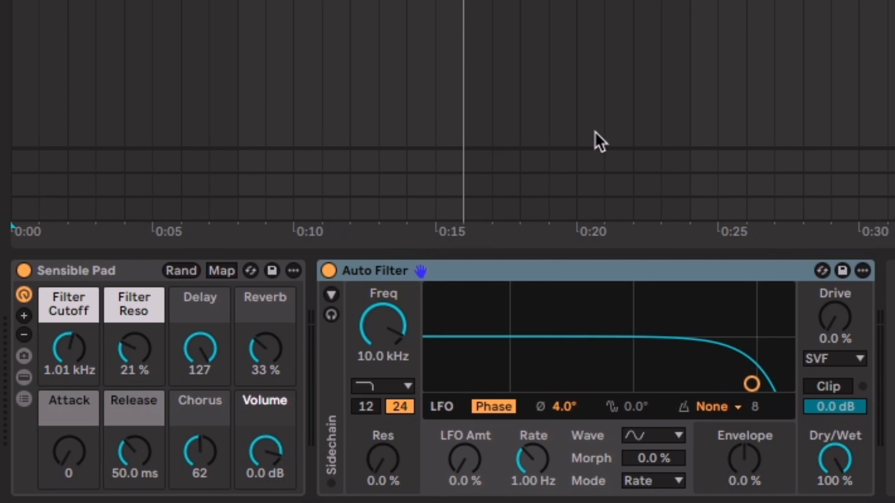
# Play the pad from the start while sweeping the Auto Filter's frequency to audition its effect
pyautogui.press('space')
pyautogui.moveTo(382, 325); pyautogui.dragTo(382, 430)
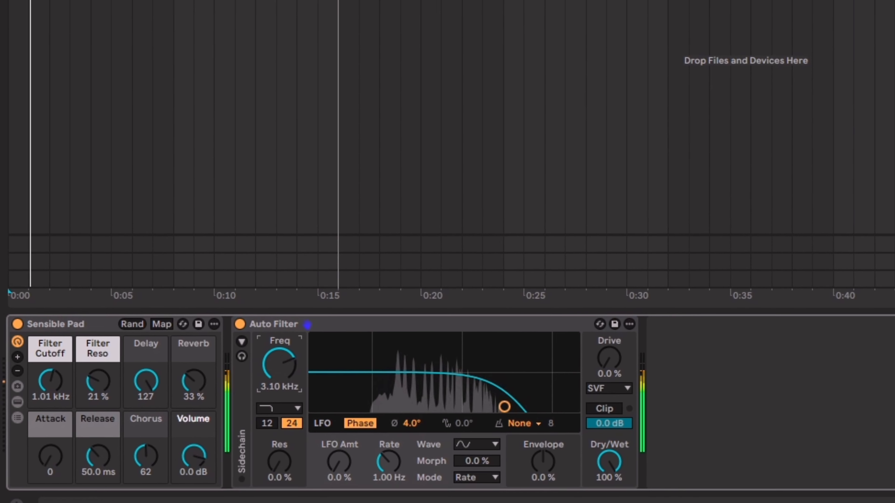
pyautogui.moveTo(273, 366); pyautogui.dragTo(251, 354)
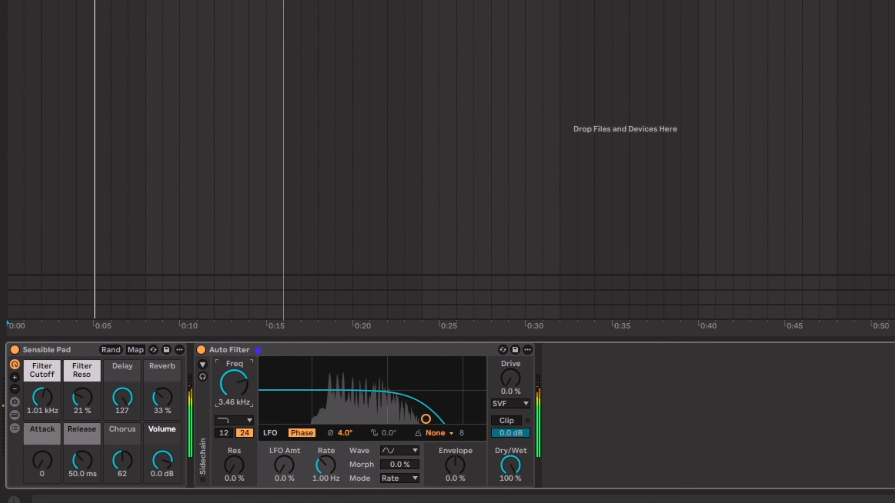
pyautogui.moveTo(228, 386); pyautogui.dragTo(228, 446)
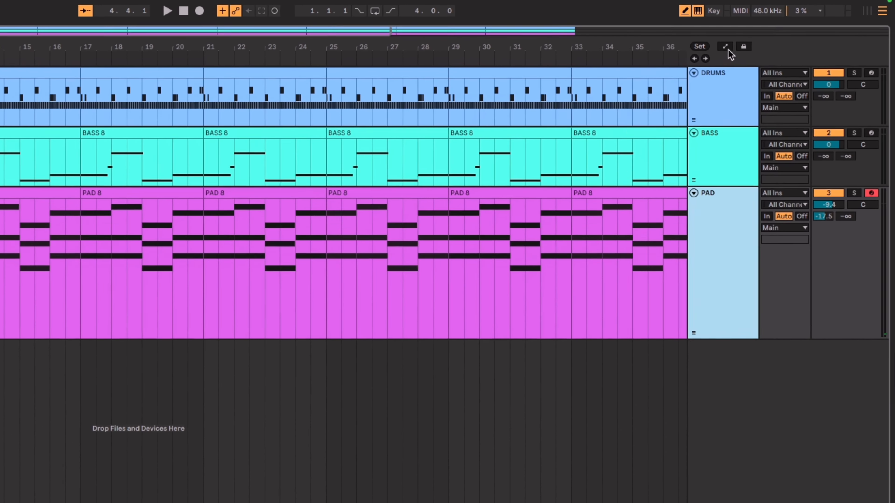
# Show the automation lanes and lower the pad's Auto Filter frequency to 129 Hz
pyautogui.click(724, 46)
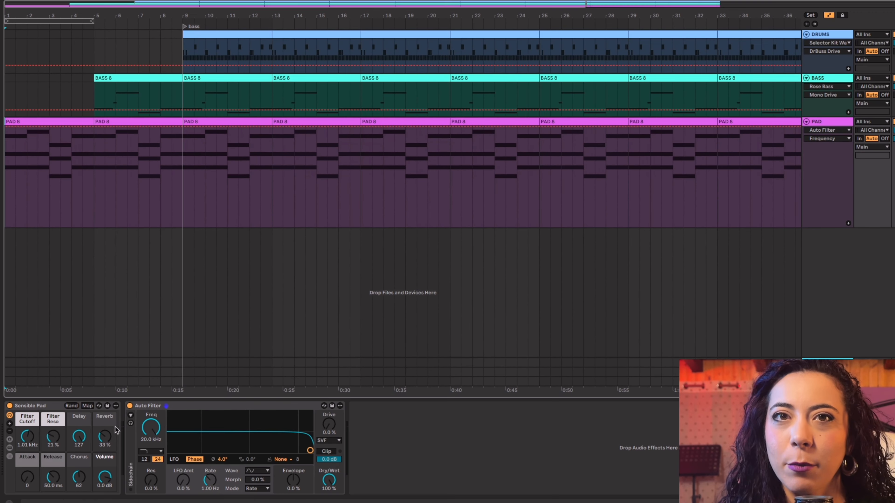
pyautogui.moveTo(151, 427); pyautogui.dragTo(151, 495)
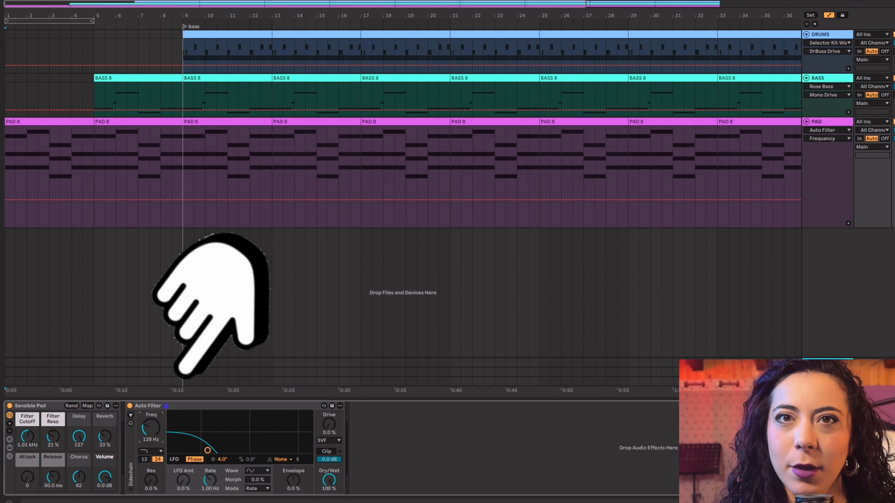